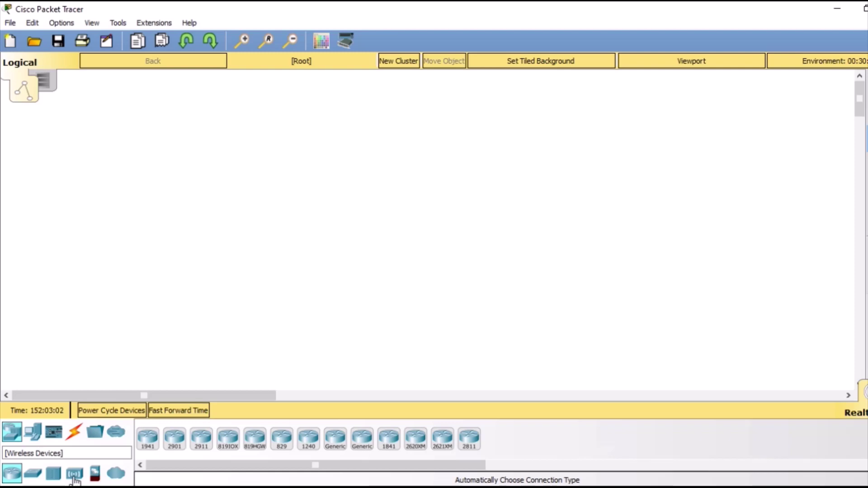
# - Place a WRT300N wireless router near the middle of the empty logical workspace
pyautogui.click(75, 475)
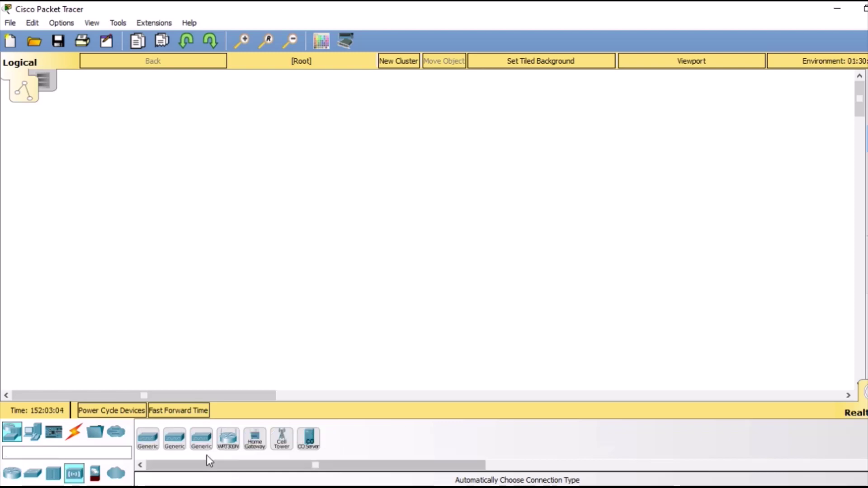
pyautogui.click(228, 438)
pyautogui.click(367, 177)
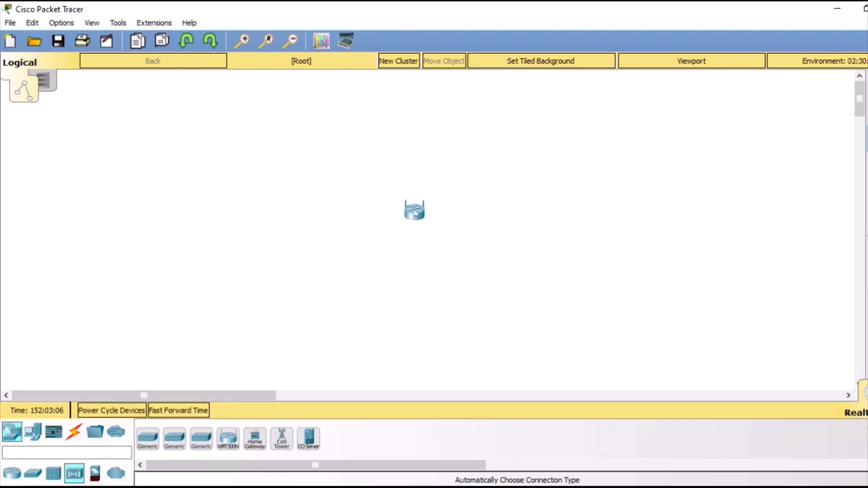
pyautogui.click(409, 235)
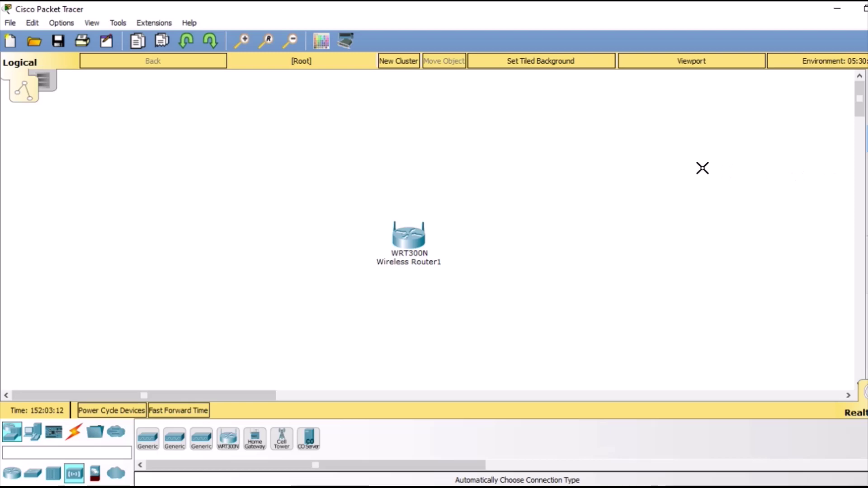
pyautogui.press('Escape')
# - Add three generic PCs in a row above the wireless router, one to its left, one above it and one to its right
pyautogui.click(32, 437)
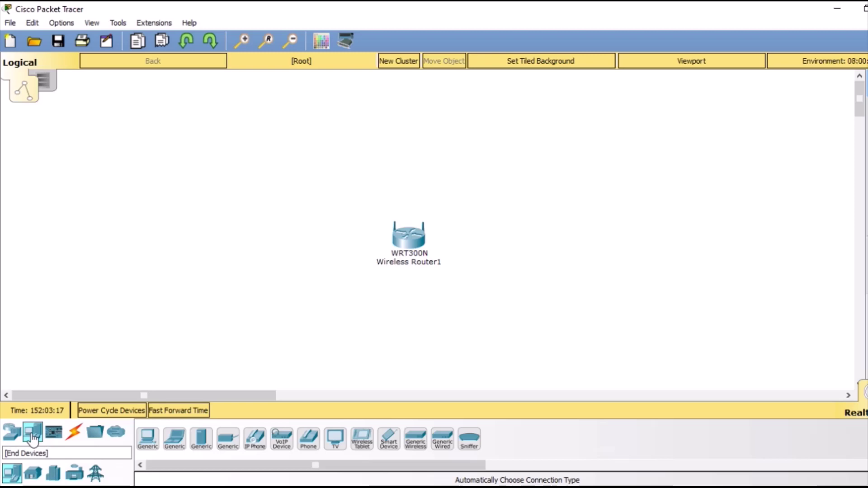
pyautogui.click(145, 438)
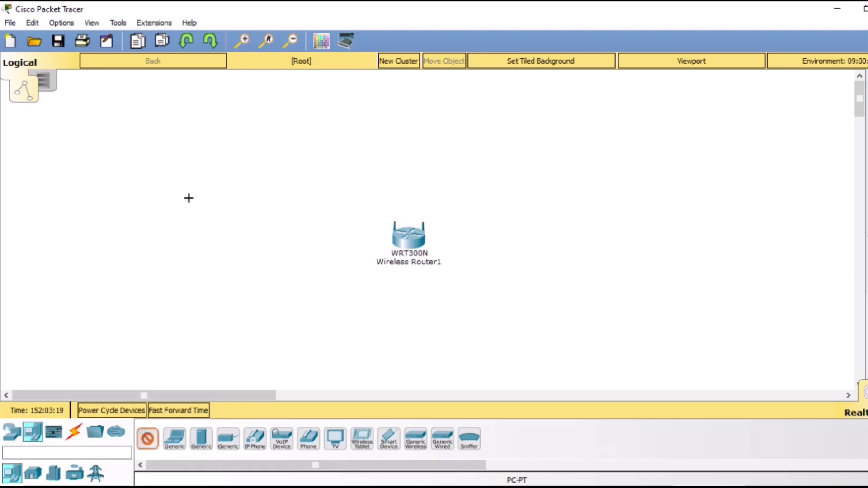
pyautogui.click(184, 140)
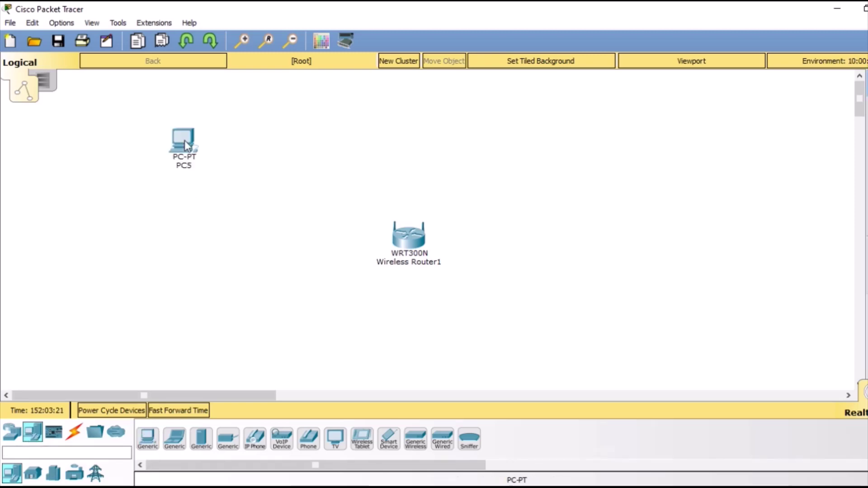
pyautogui.click(147, 439)
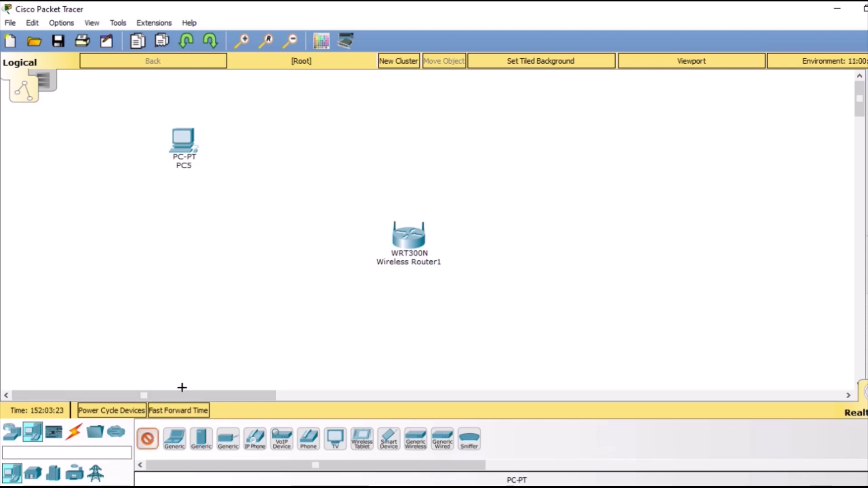
pyautogui.click(370, 122)
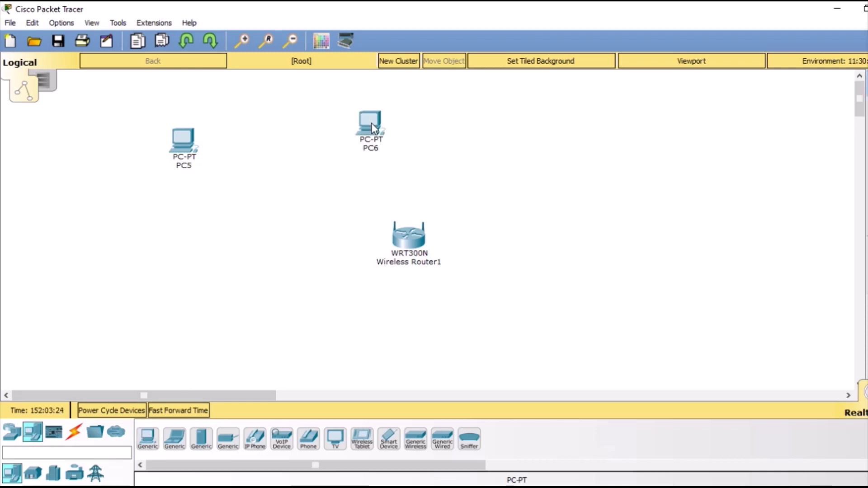
pyautogui.click(149, 440)
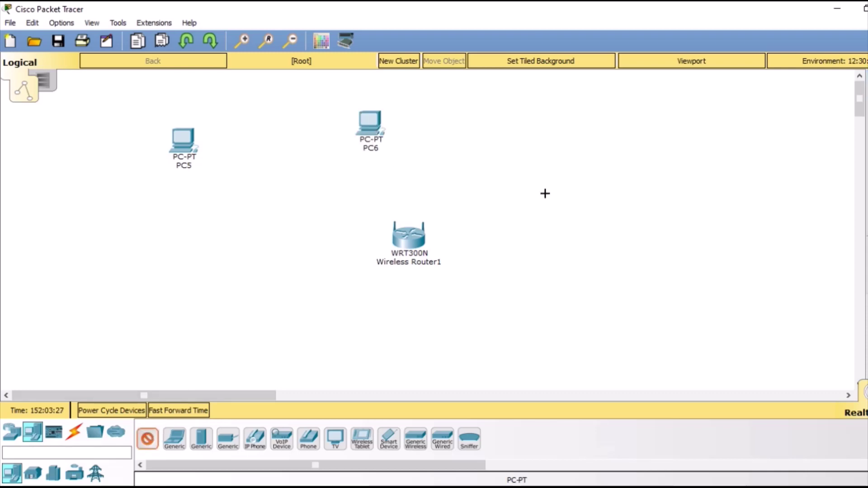
pyautogui.click(556, 147)
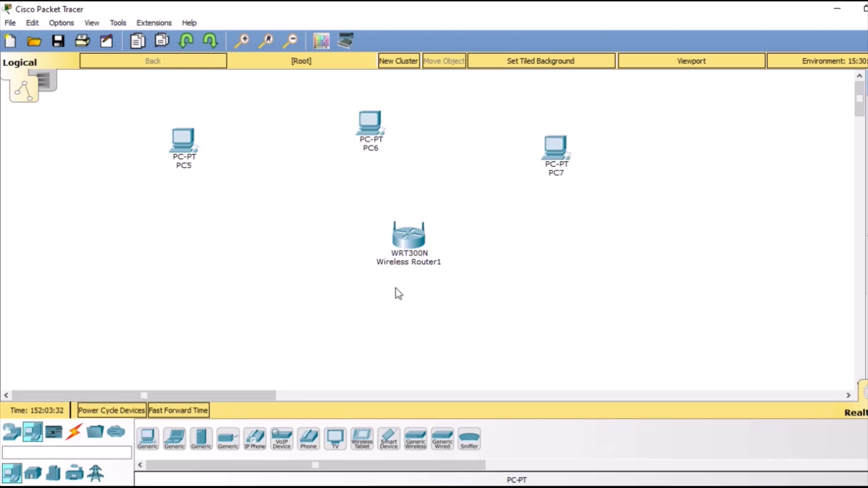
# - Disable the DHCP server in the wireless router's network setup and save the settings
pyautogui.click(410, 246)
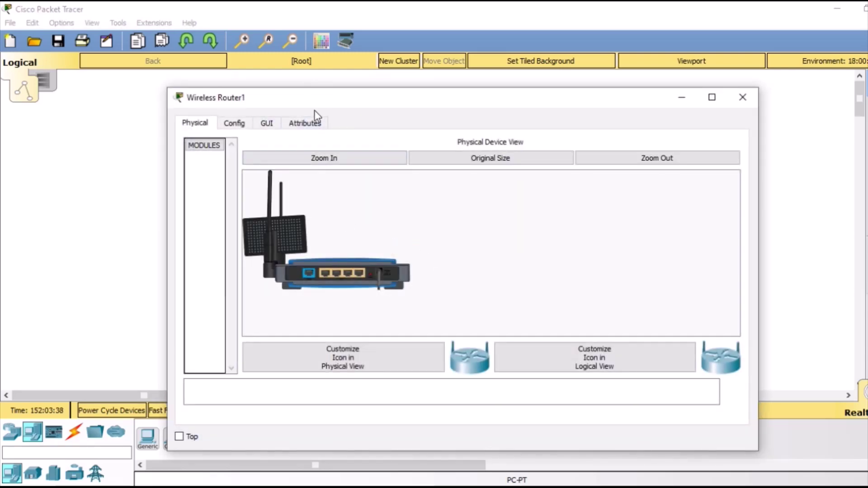
pyautogui.click(269, 124)
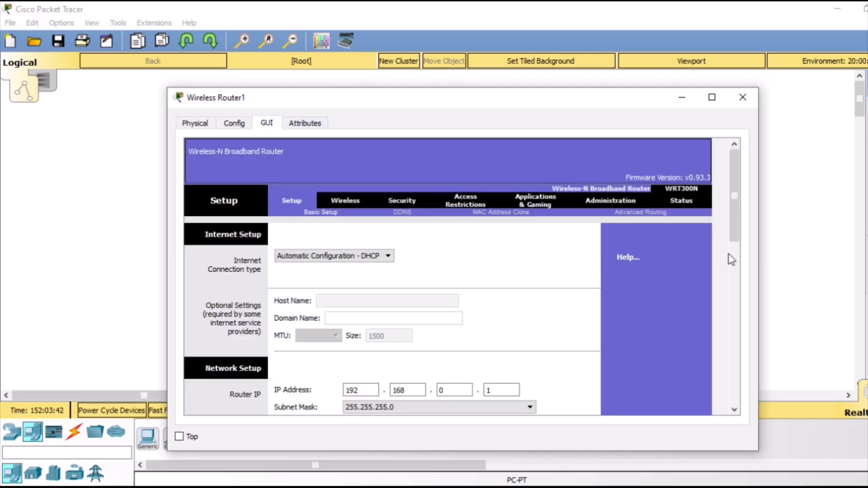
pyautogui.moveTo(734, 212); pyautogui.dragTo(731, 239)
pyautogui.click(362, 295)
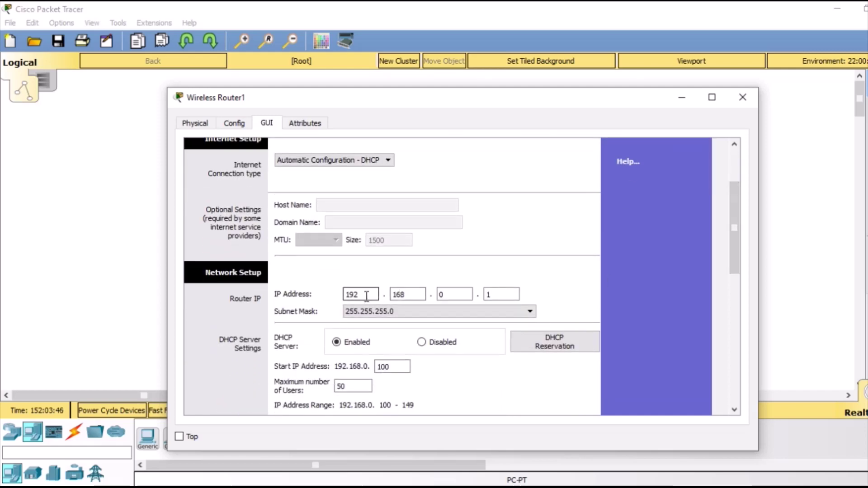
pyautogui.click(406, 296)
pyautogui.click(452, 295)
pyautogui.click(509, 294)
pyautogui.click(422, 343)
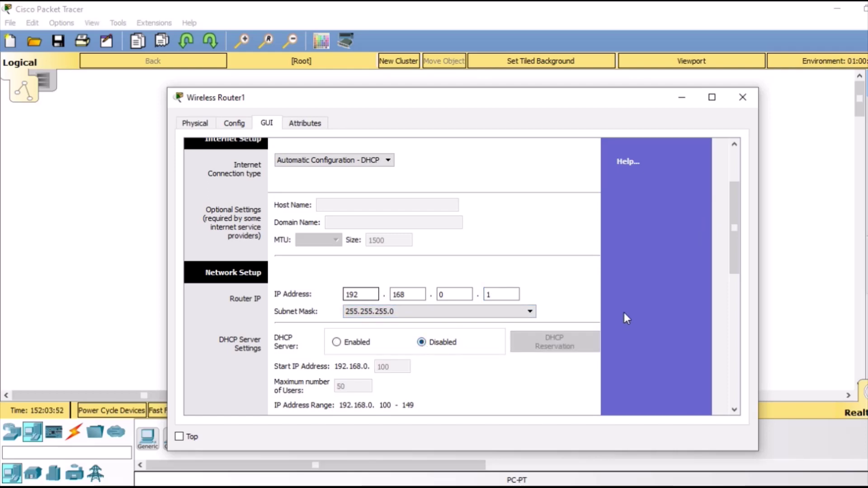
pyautogui.moveTo(733, 266); pyautogui.dragTo(717, 404)
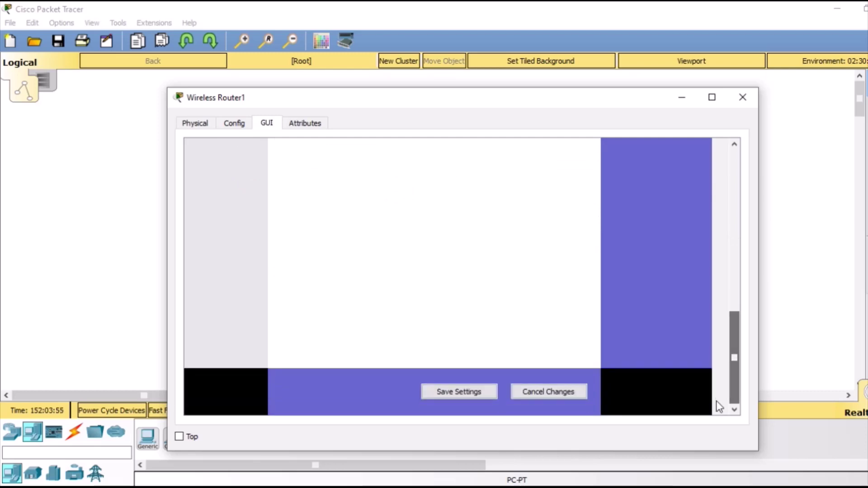
pyautogui.click(460, 393)
# - Set the router's wireless network name (SSID) to MyHomeNetwork, keep standard channel 1 - 2.412GHz, and save the settings
pyautogui.moveTo(738, 354); pyautogui.dragTo(752, 187)
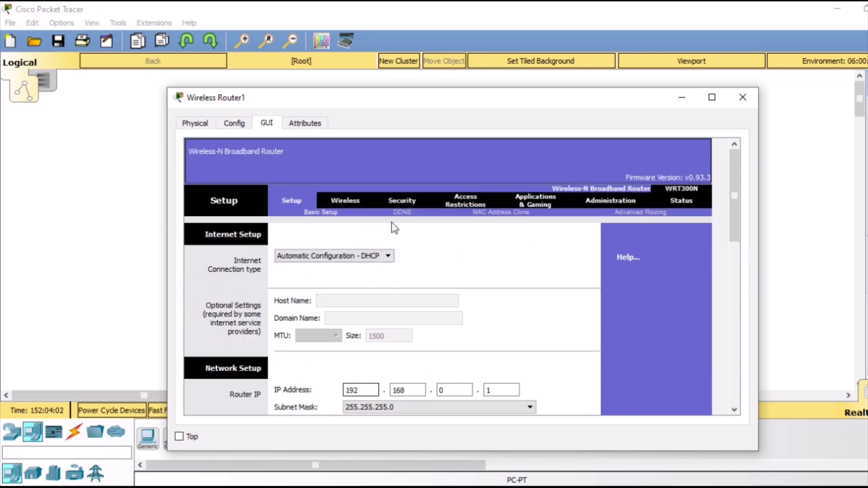
pyautogui.click(344, 200)
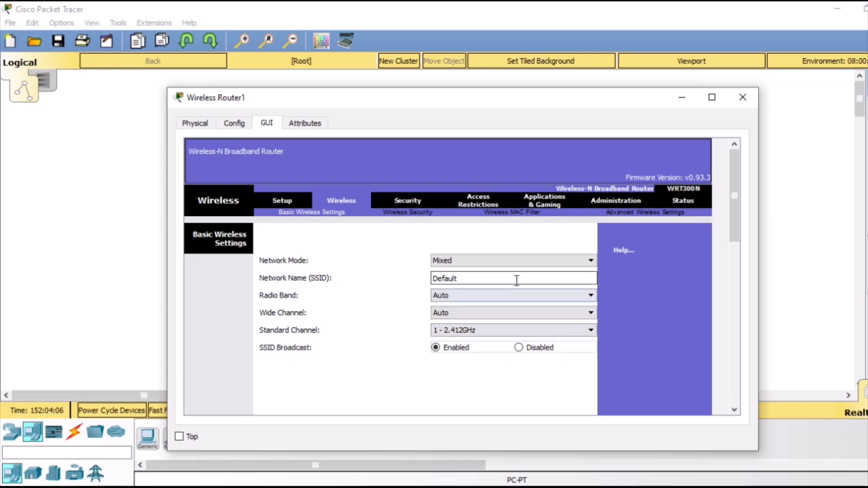
pyautogui.click(556, 280)
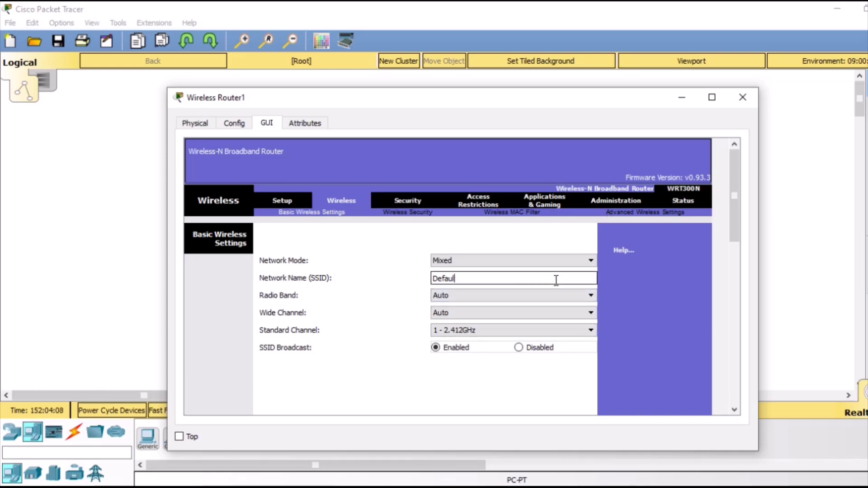
pyautogui.press('BackSpace')
pyautogui.press('BackSpace')
pyautogui.write('MyHomeNetwork')
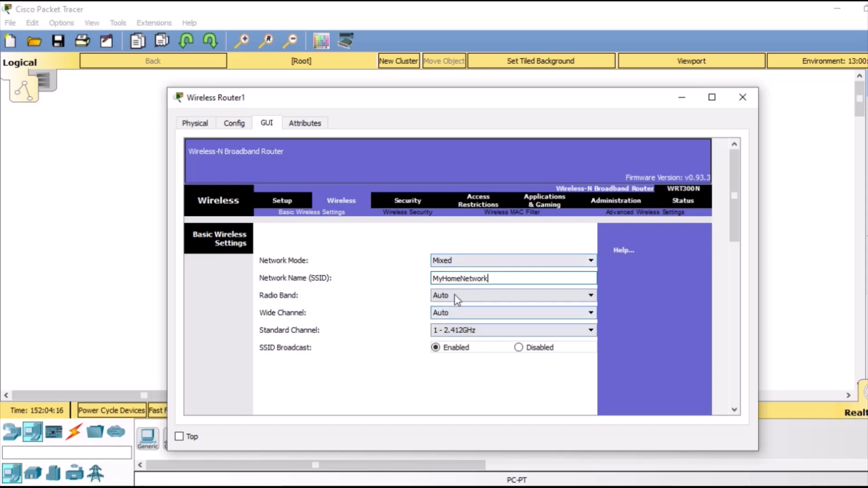
pyautogui.click(465, 333)
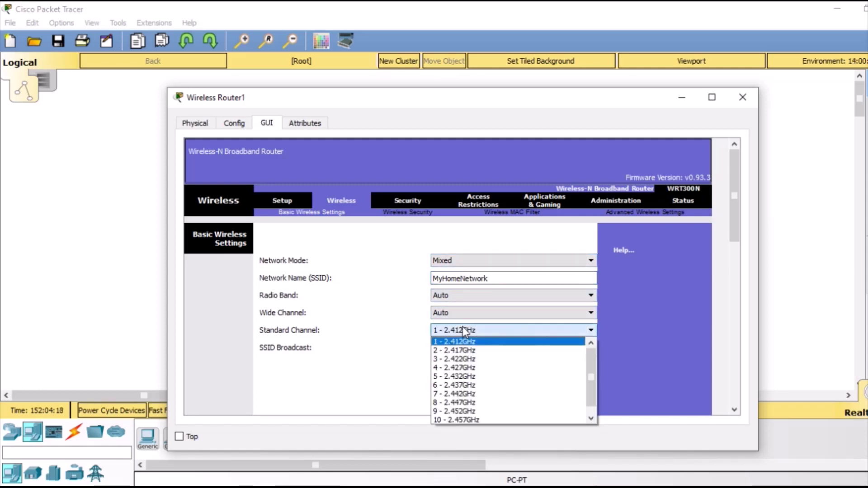
pyautogui.click(465, 333)
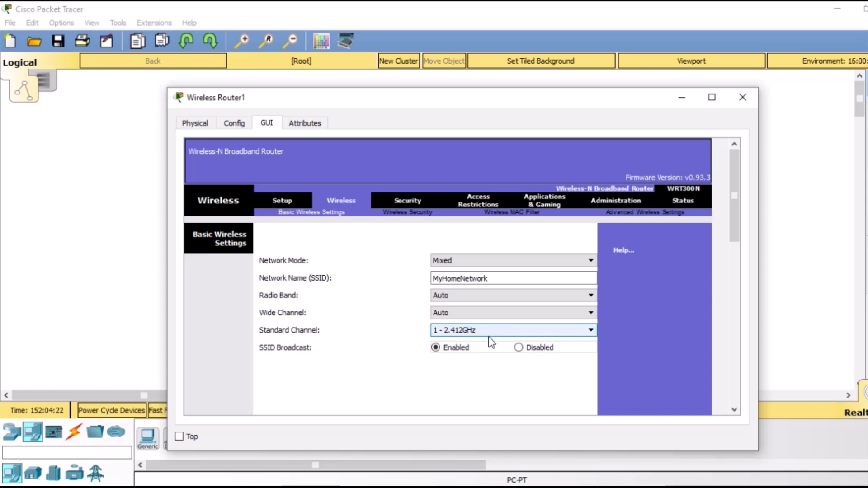
pyautogui.moveTo(734, 213); pyautogui.dragTo(734, 384)
pyautogui.click(458, 398)
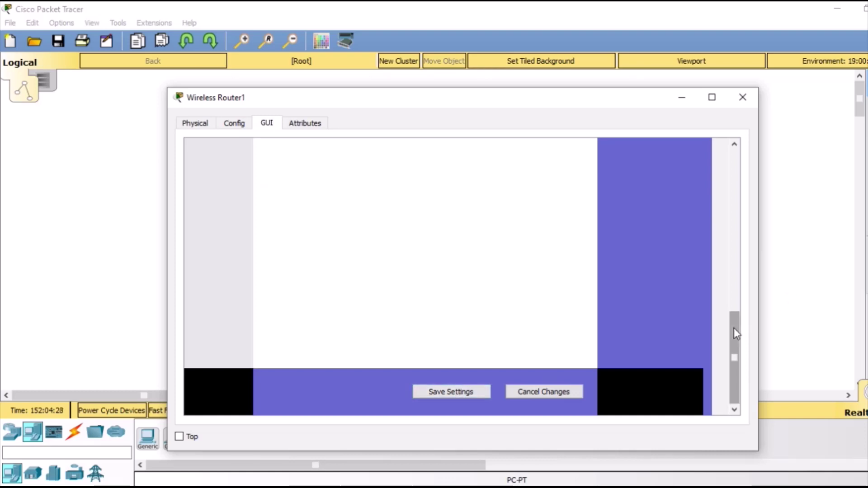
# - Set the router's wireless security mode to WEP
pyautogui.moveTo(734, 327); pyautogui.dragTo(734, 156)
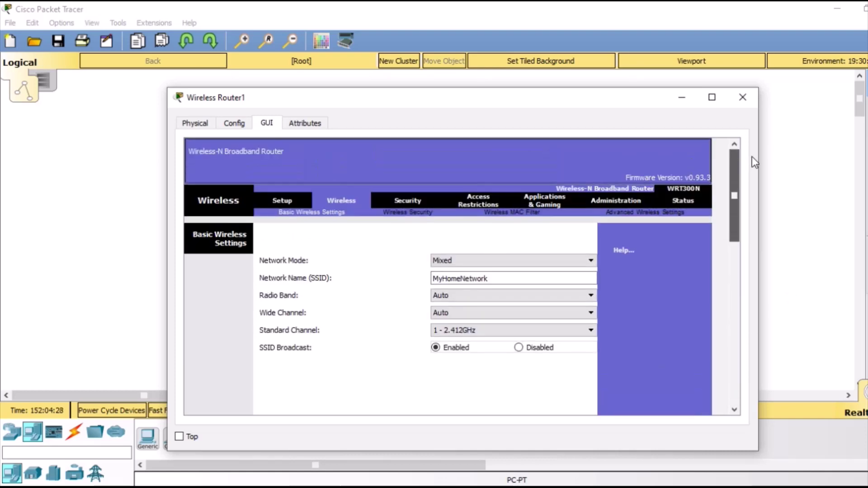
pyautogui.click(414, 221)
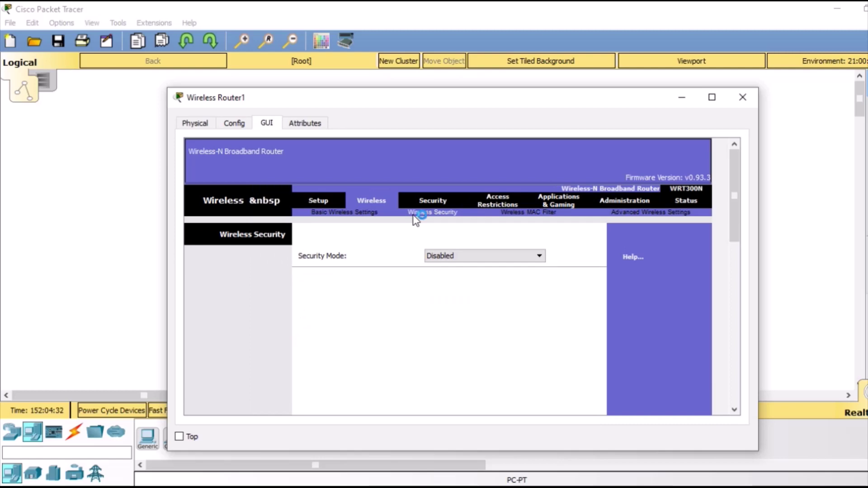
pyautogui.click(488, 260)
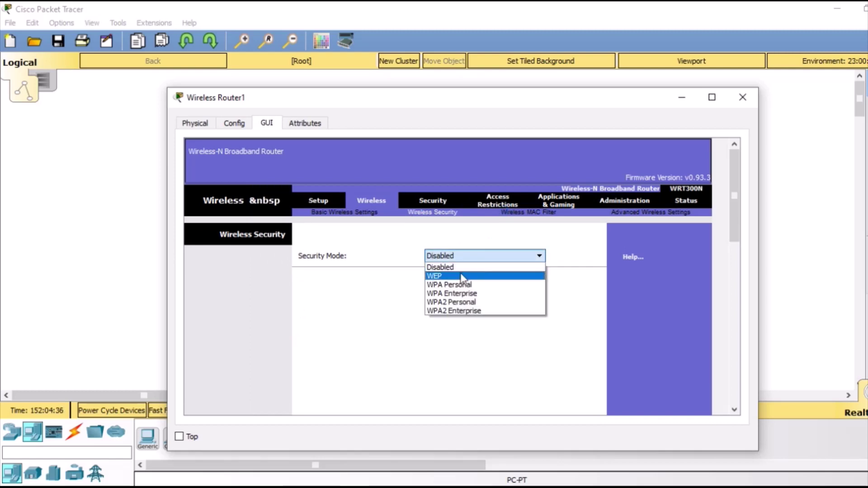
pyautogui.click(454, 277)
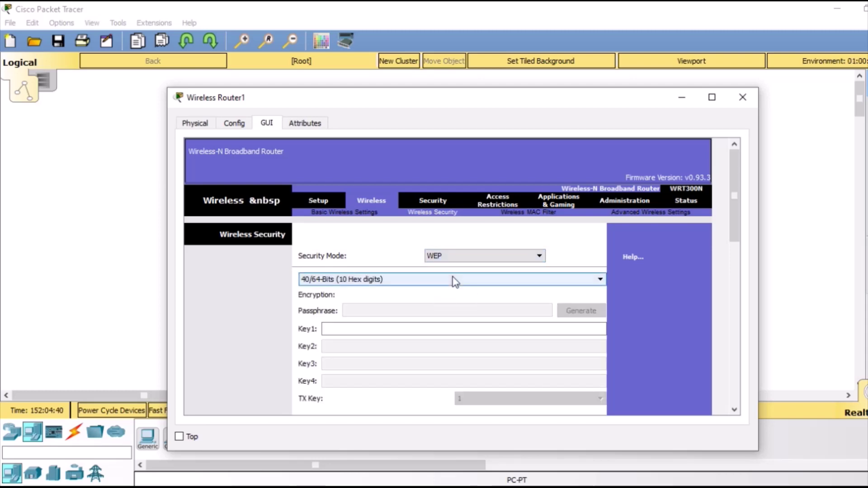
# - Try to save the router's wireless security settings with an eight-digit WEP key in Key1
pyautogui.click(350, 330)
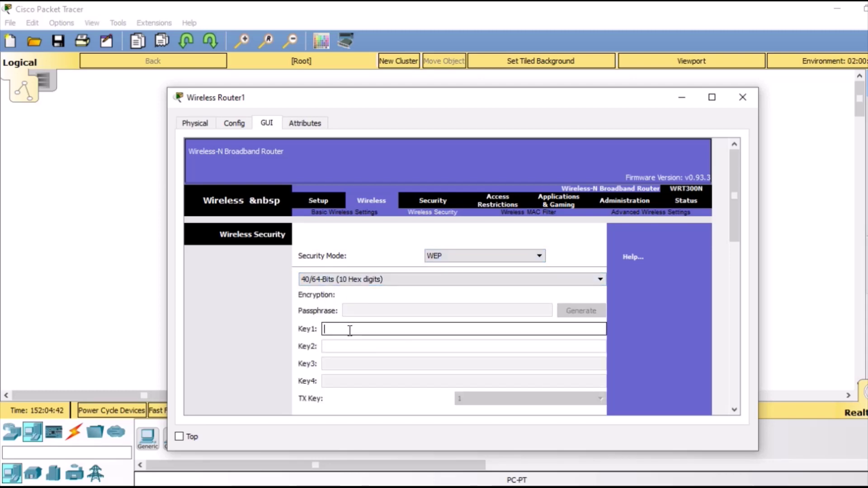
pyautogui.write('0123456')
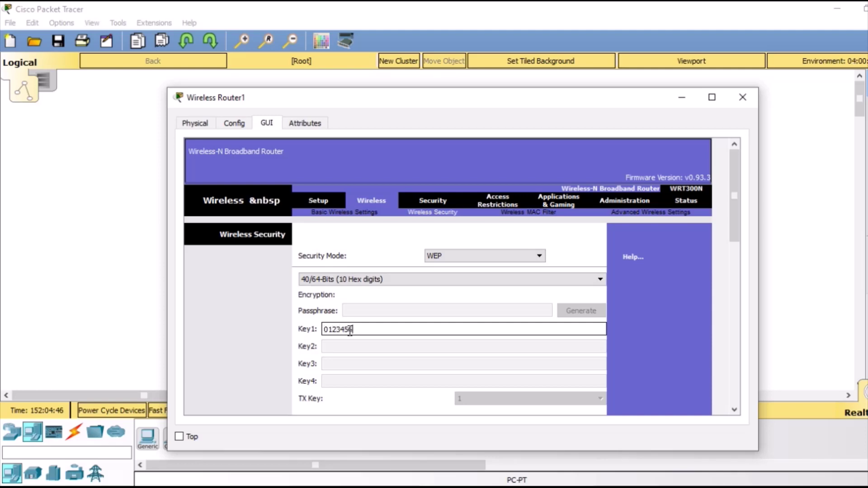
pyautogui.write('7')
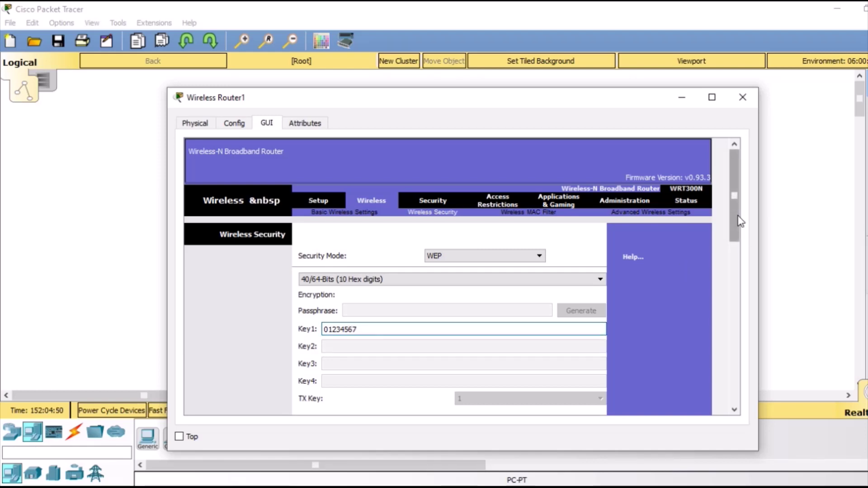
pyautogui.moveTo(734, 221); pyautogui.dragTo(729, 390)
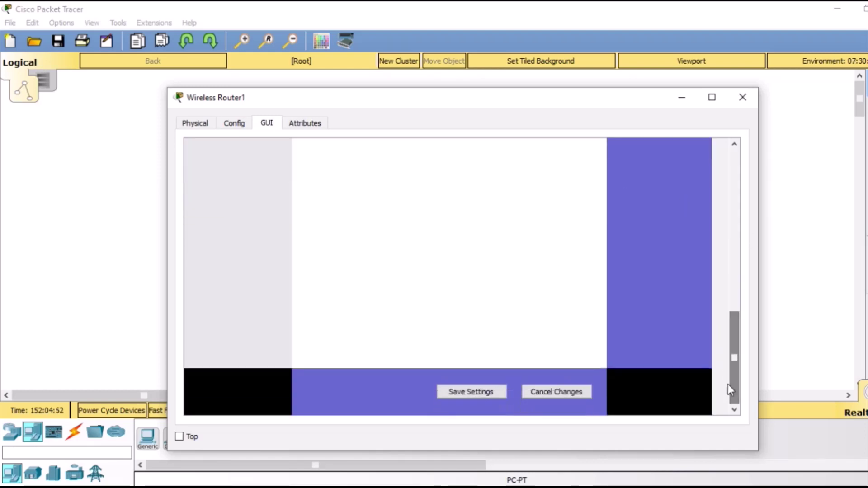
pyautogui.click(483, 392)
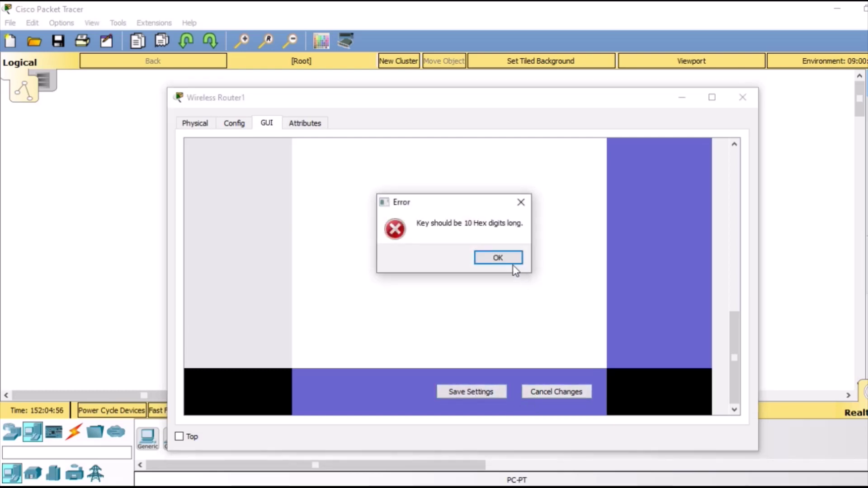
pyautogui.click(505, 261)
# - Enter a ten-digit WEP key as Key1 in the router's wireless security, save the settings, and close the router window
pyautogui.moveTo(733, 336); pyautogui.dragTo(748, 167)
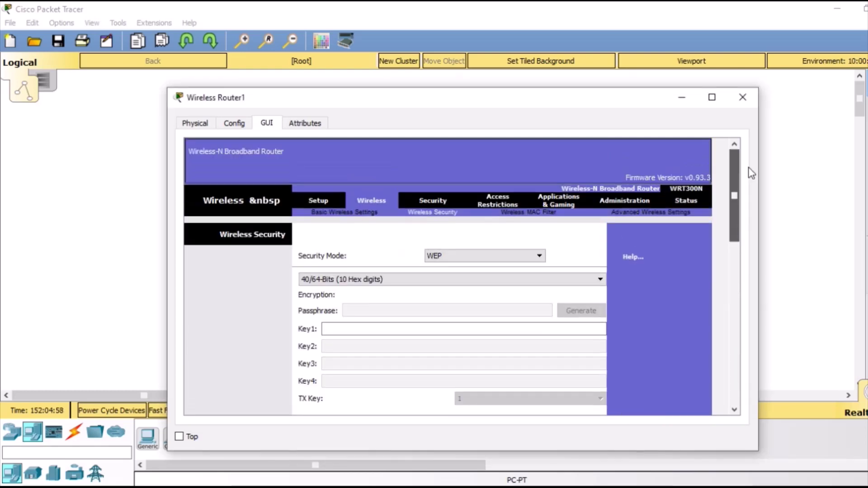
pyautogui.click(445, 322)
pyautogui.click(348, 327)
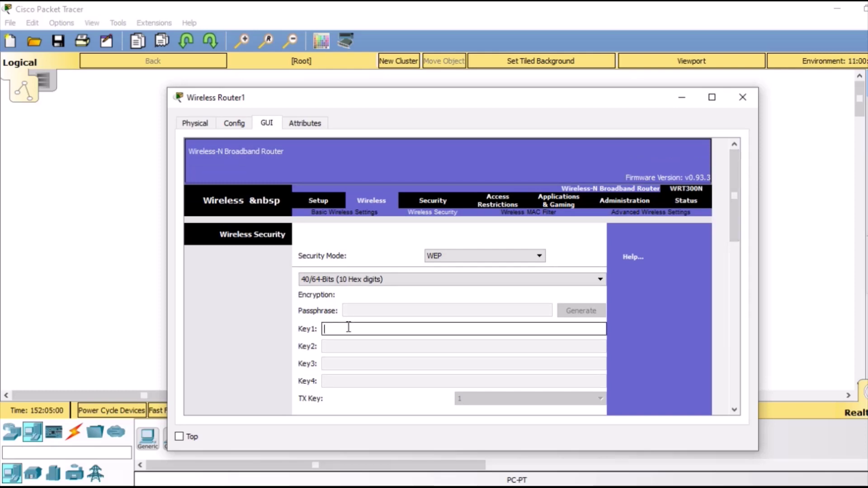
pyautogui.write('0123456789')
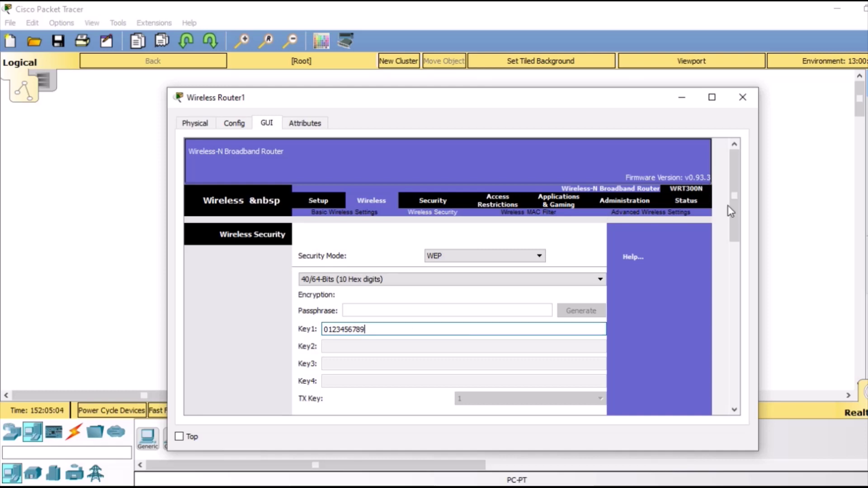
pyautogui.moveTo(735, 217); pyautogui.dragTo(776, 389)
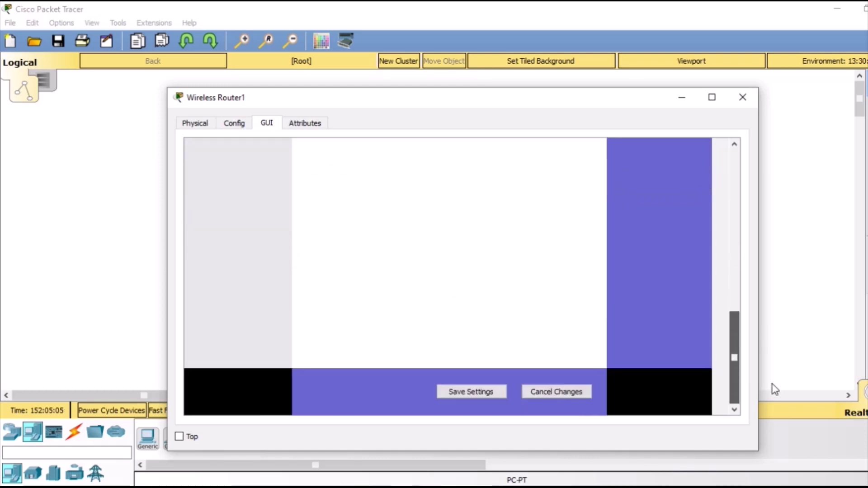
pyautogui.click(471, 392)
pyautogui.moveTo(736, 343); pyautogui.dragTo(743, 163)
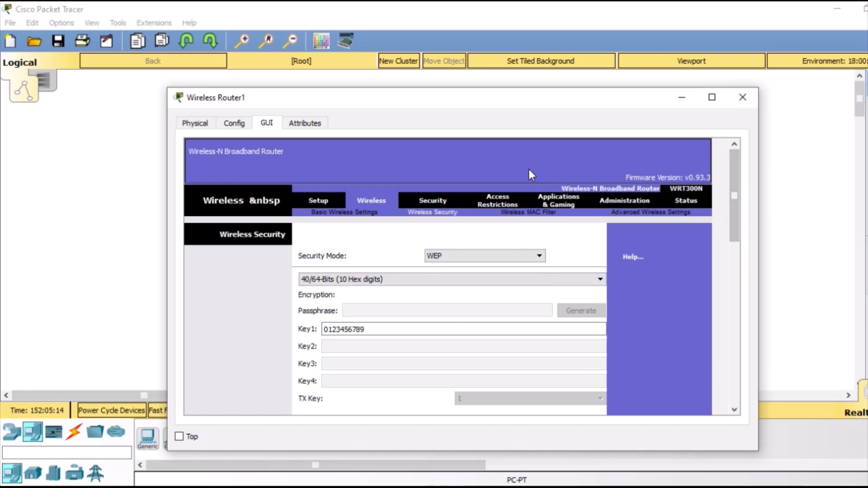
pyautogui.click(742, 97)
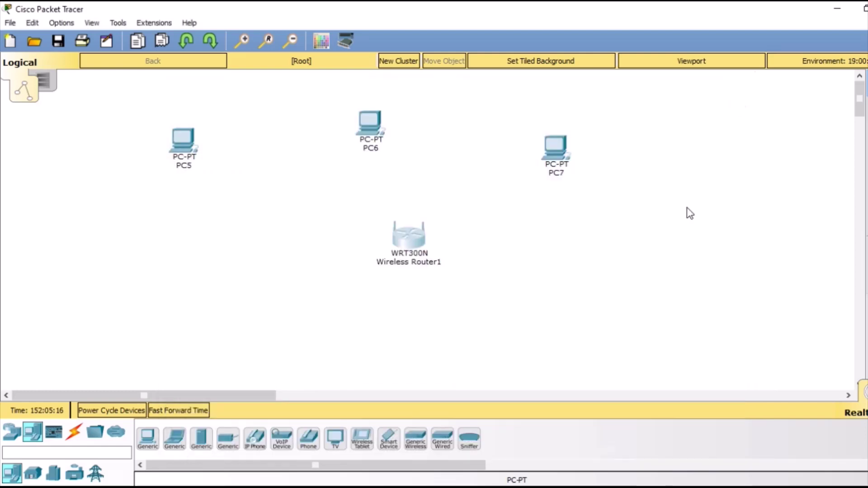
# - Give PC5 the static IP address 192.168.0.5, subnet mask 255.255.255.0 and default gateway 192.168.0.1
pyautogui.click(191, 149)
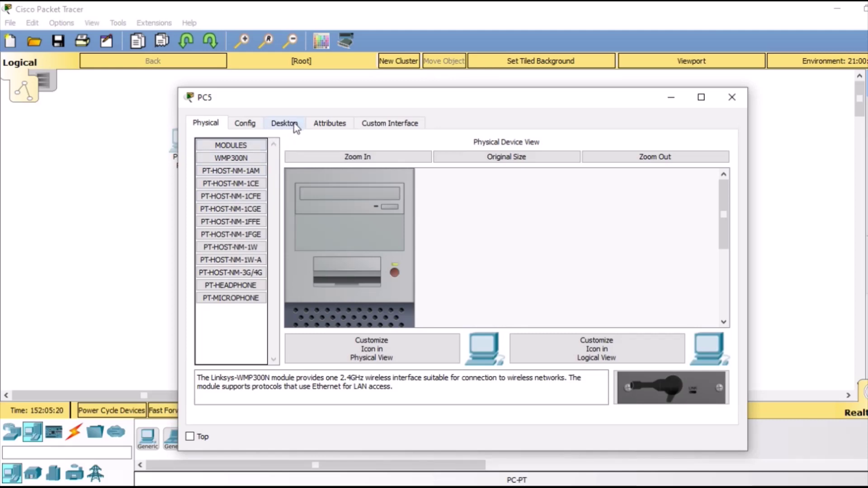
pyautogui.click(294, 124)
pyautogui.click(248, 183)
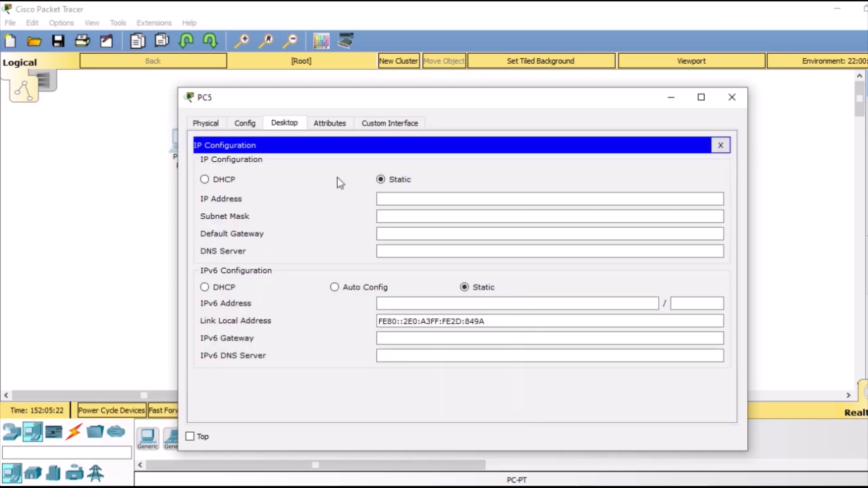
pyautogui.click(395, 196)
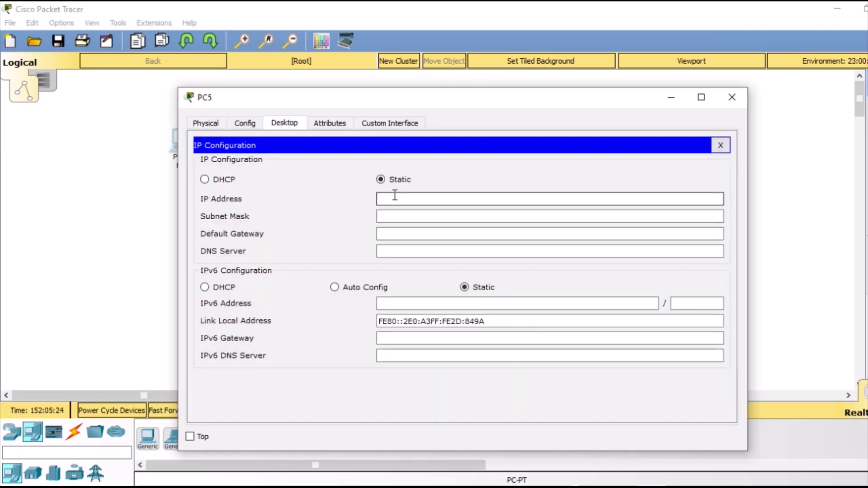
pyautogui.write('192.168.0.5')
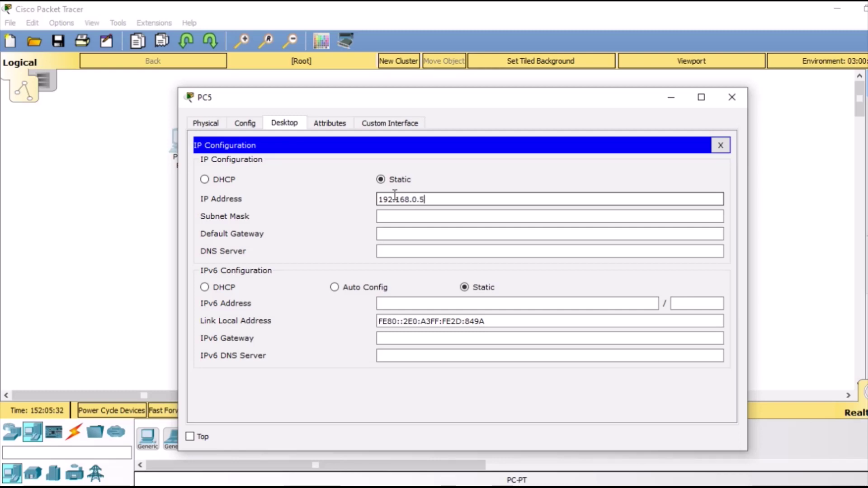
pyautogui.click(395, 216)
pyautogui.click(393, 231)
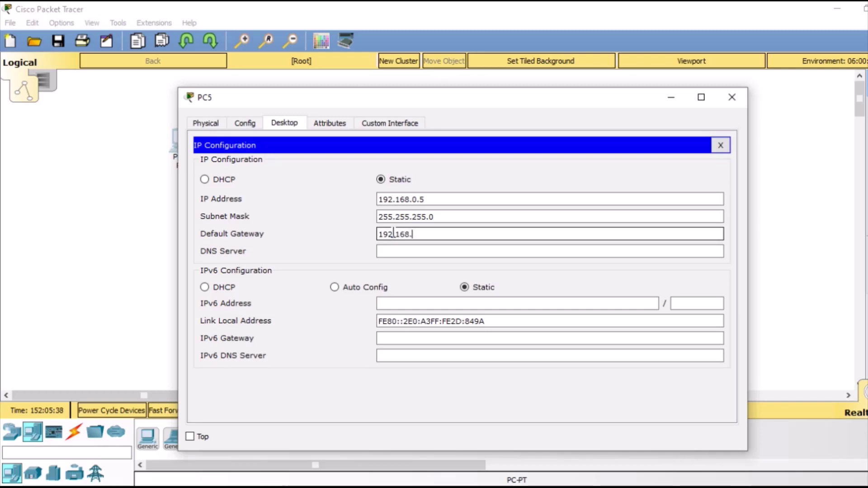
pyautogui.write('192.168.0.1')
pyautogui.doubleClick(431, 234)
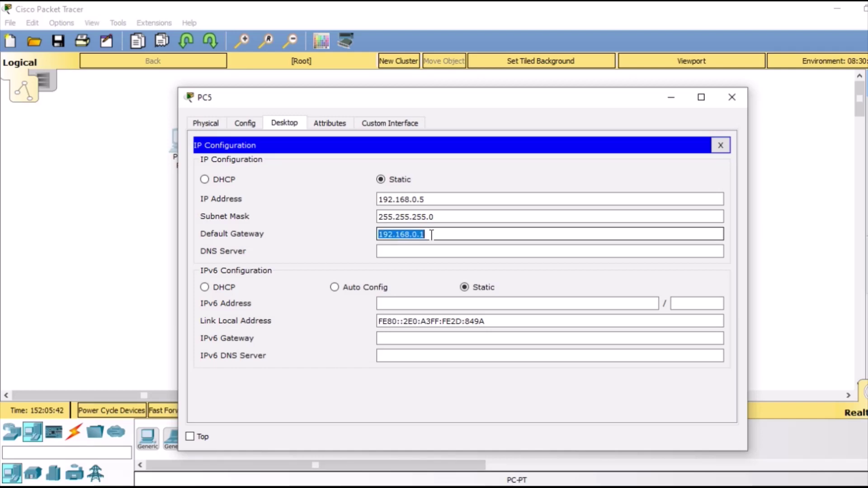
pyautogui.click(733, 97)
# - Give PC6 the static IP address 192.168.0.6, subnet mask 255.255.255.0 and default gateway 192.168.0.1
pyautogui.click(361, 134)
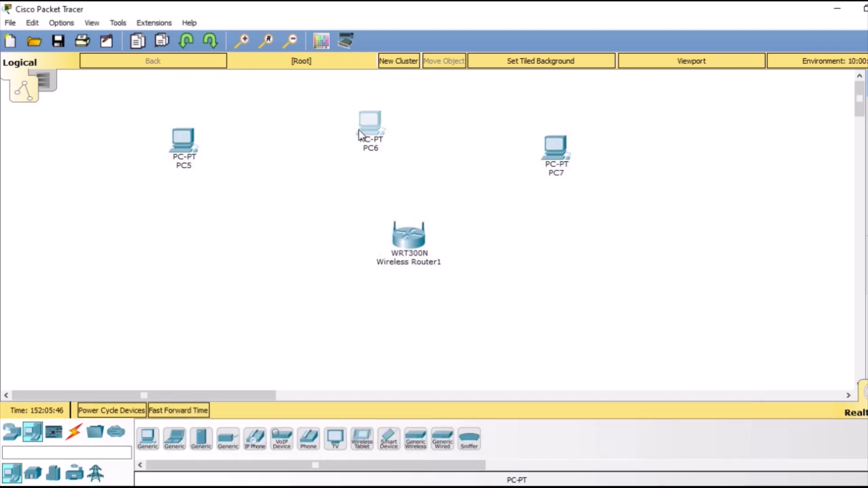
pyautogui.click(277, 123)
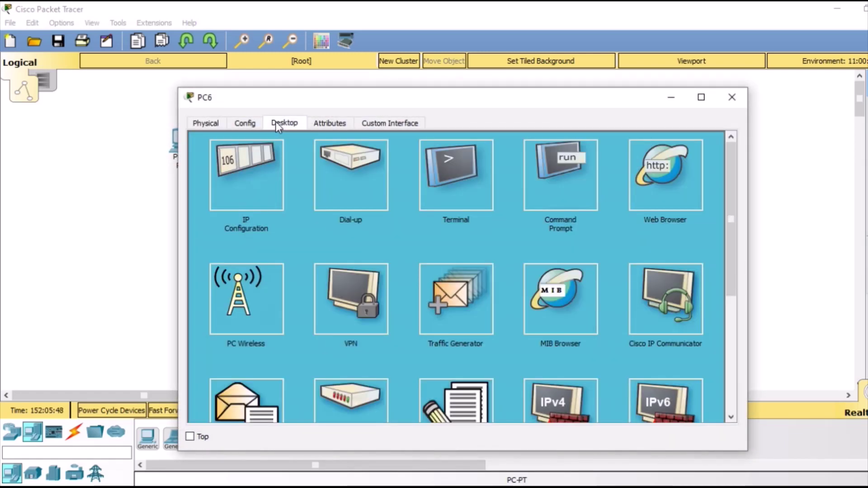
pyautogui.click(243, 183)
pyautogui.click(400, 198)
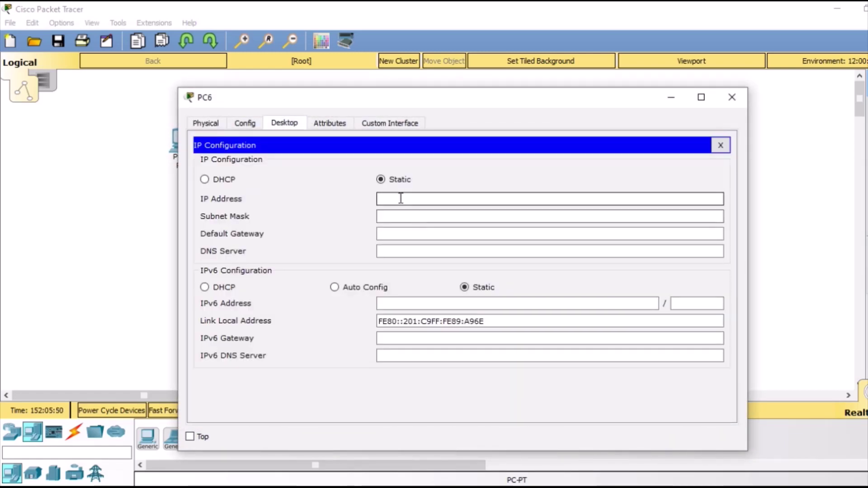
pyautogui.write('192.1')
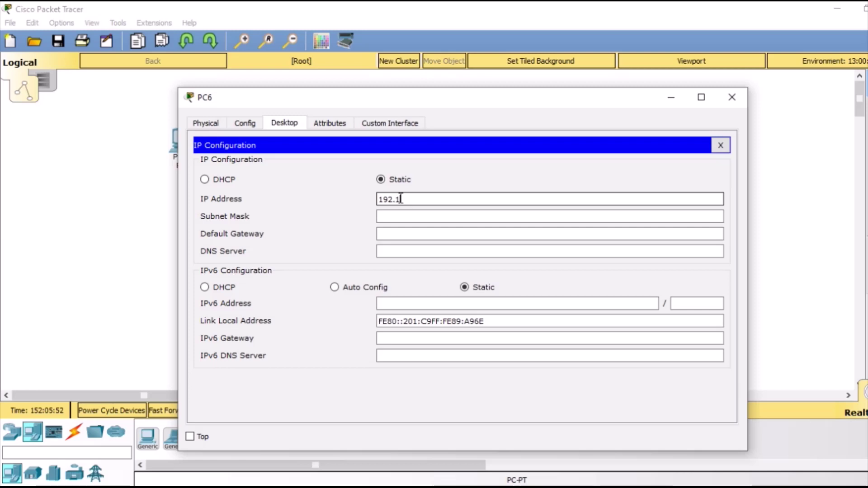
pyautogui.write('68.0.6')
pyautogui.press('Tab')
pyautogui.press('Tab')
pyautogui.write('192.168.0.1')
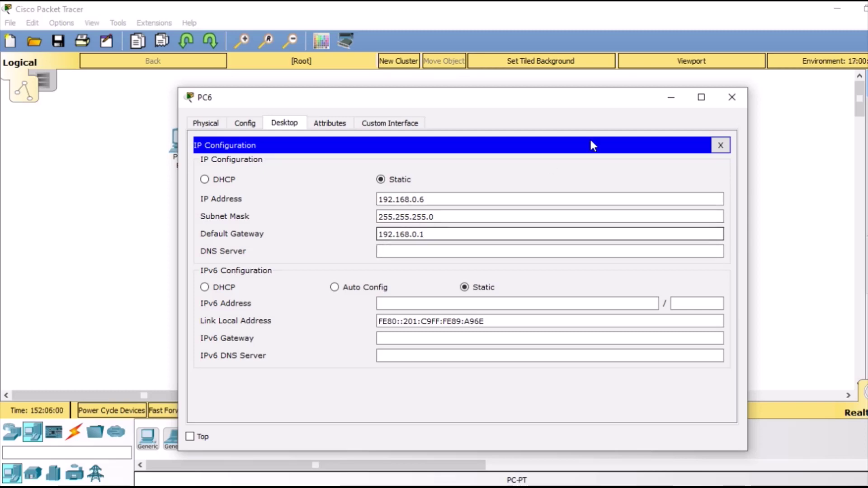
pyautogui.click(732, 97)
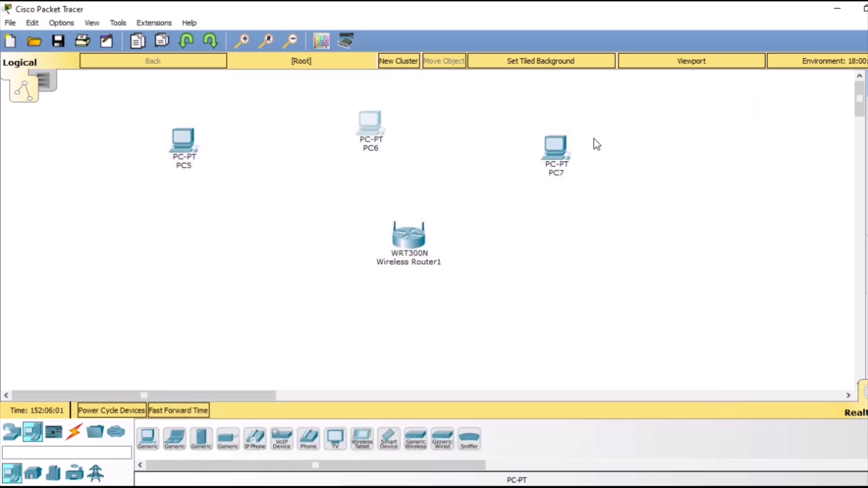
# - Give PC7 the static IP address 192.168.0.7, subnet mask 255.255.255.0 and default gateway 192.168.0.1
pyautogui.click(552, 147)
pyautogui.click(274, 124)
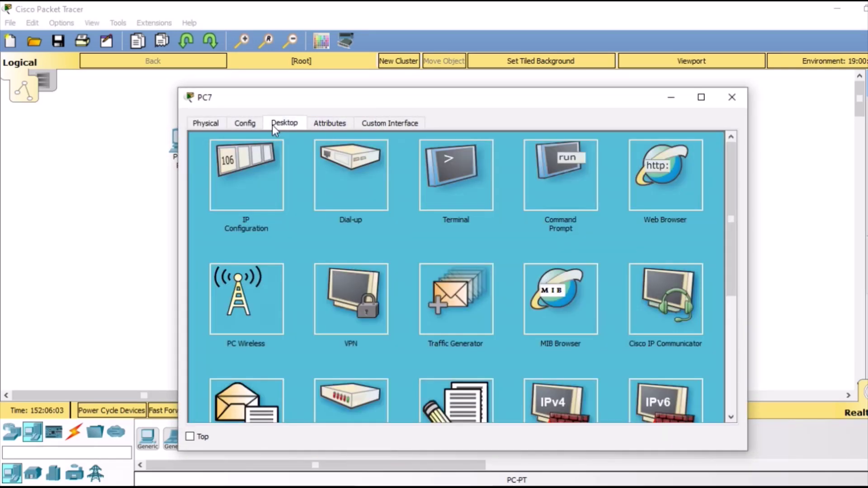
pyautogui.click(261, 187)
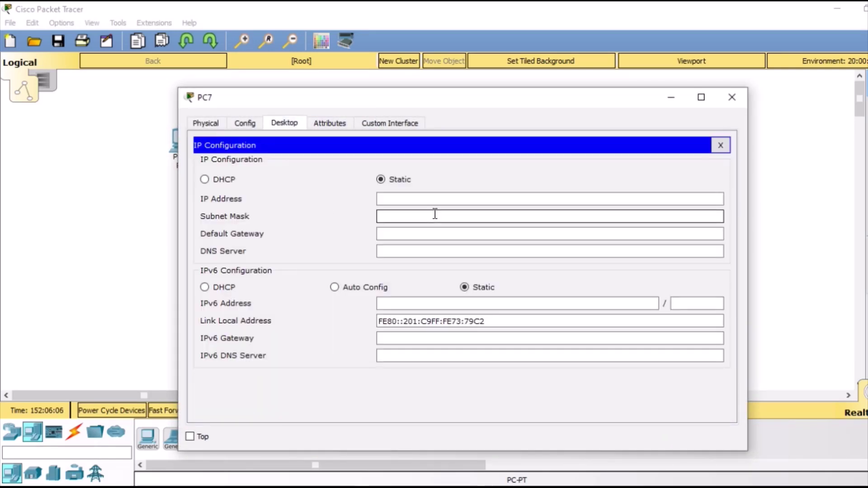
pyautogui.click(437, 196)
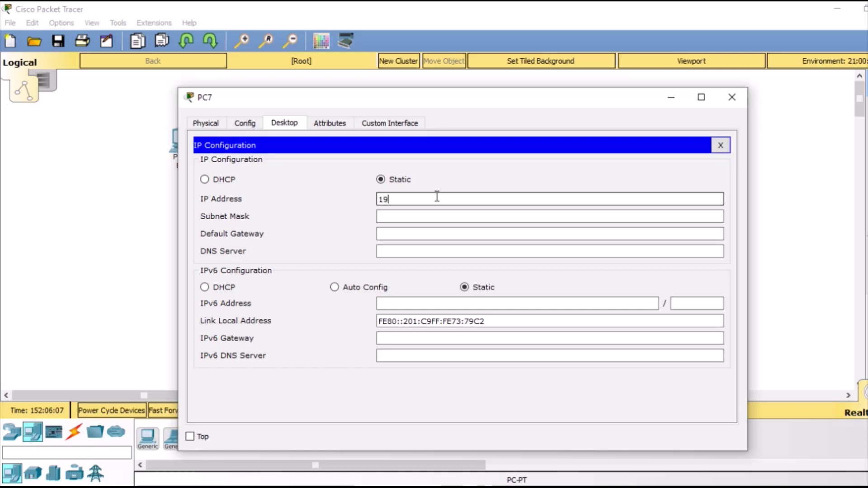
pyautogui.write('192.168.0.7')
pyautogui.press('Tab')
pyautogui.press('Tab')
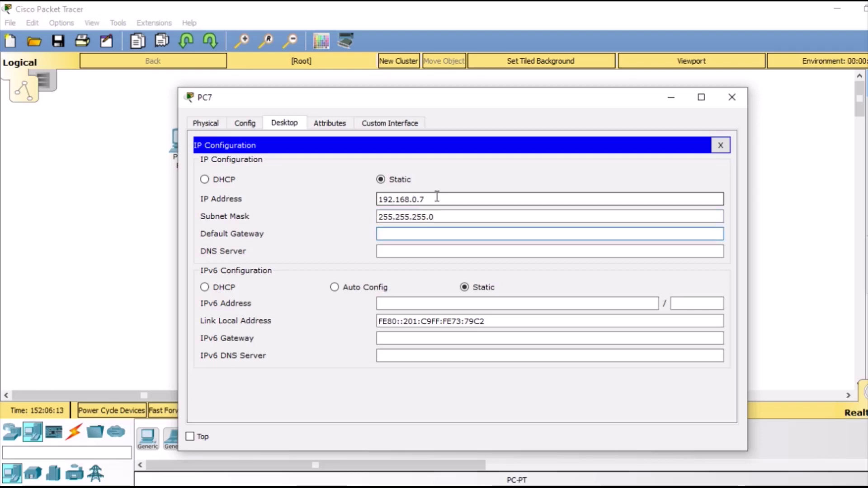
pyautogui.write('192.168.0.1')
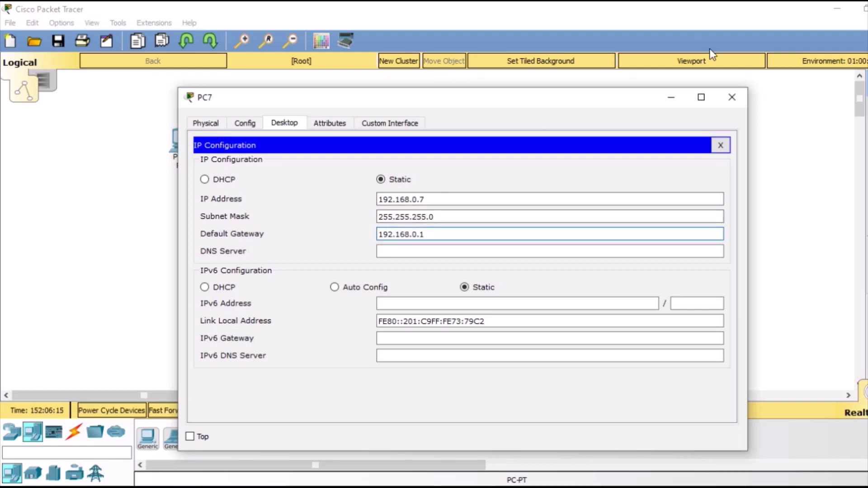
pyautogui.click(733, 95)
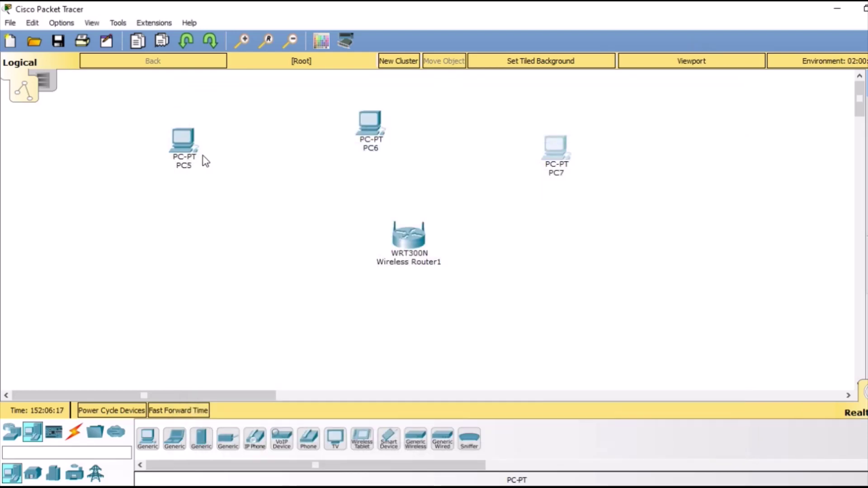
# - Try to open the PC Wireless utility on PC5
pyautogui.click(180, 140)
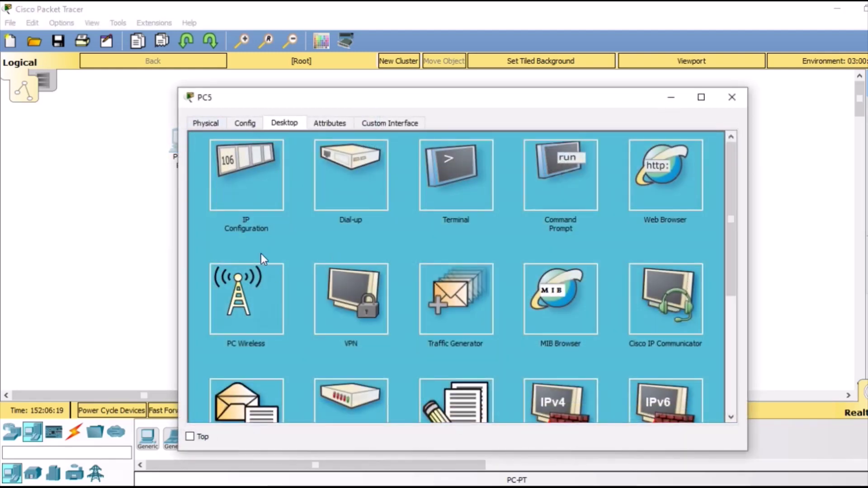
pyautogui.click(258, 309)
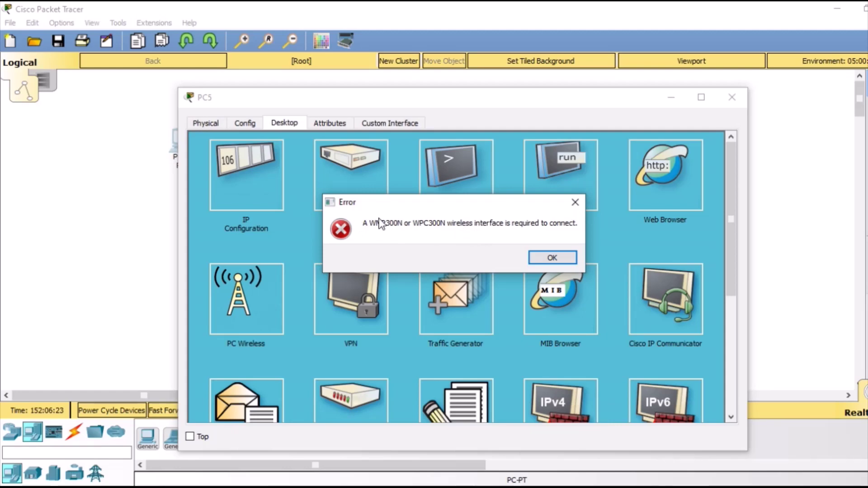
pyautogui.click(568, 259)
# - With PC5 powered off, replace its Ethernet module with the WMP300N wireless module, and power it back on
pyautogui.click(205, 123)
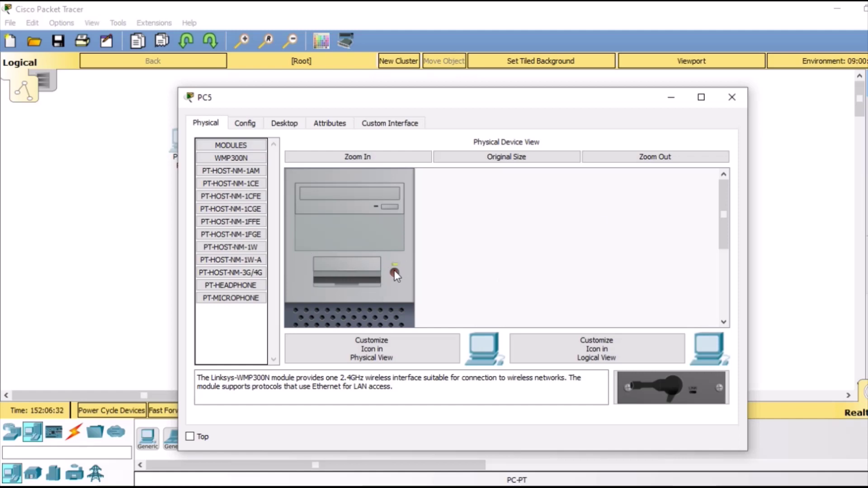
pyautogui.moveTo(724, 229); pyautogui.dragTo(724, 317)
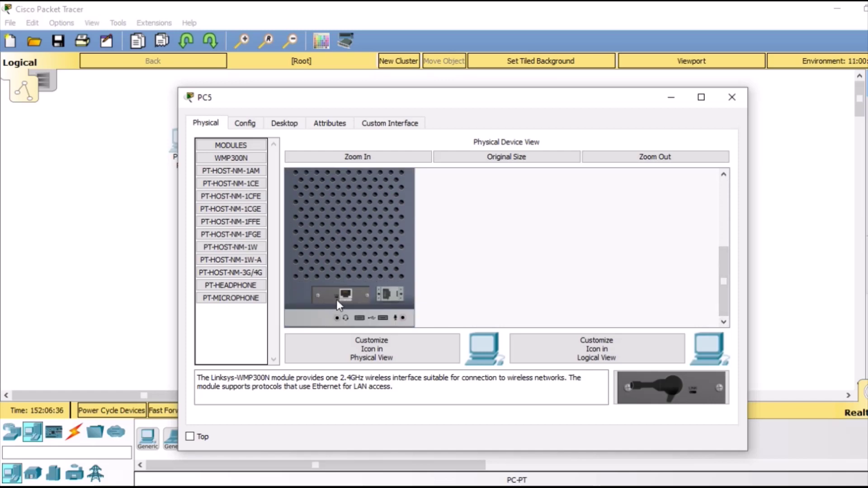
pyautogui.moveTo(344, 298); pyautogui.dragTo(240, 301)
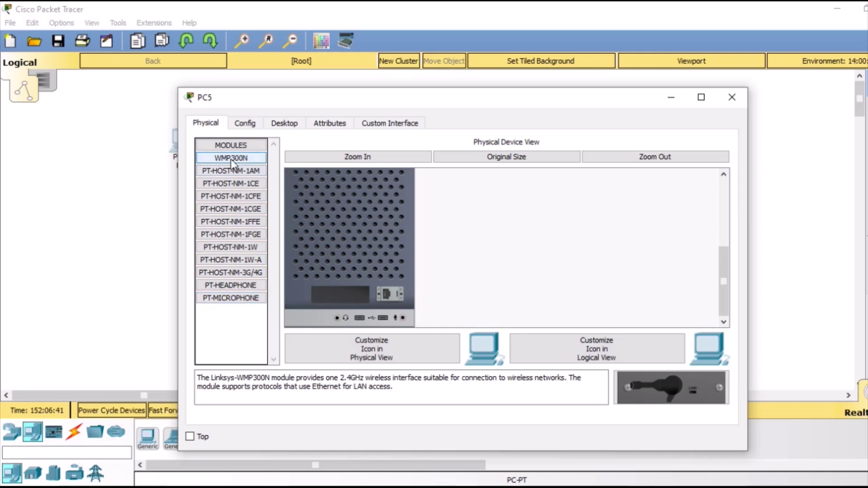
pyautogui.moveTo(230, 159); pyautogui.dragTo(337, 307)
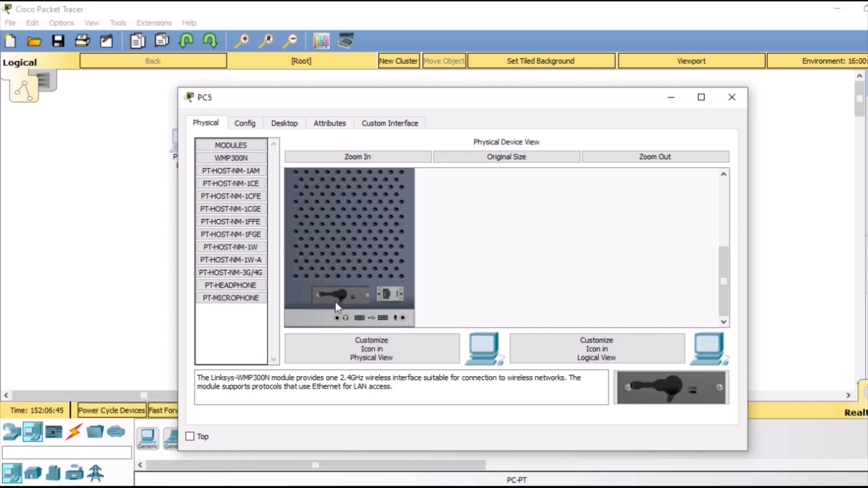
pyautogui.moveTo(726, 262); pyautogui.dragTo(723, 203)
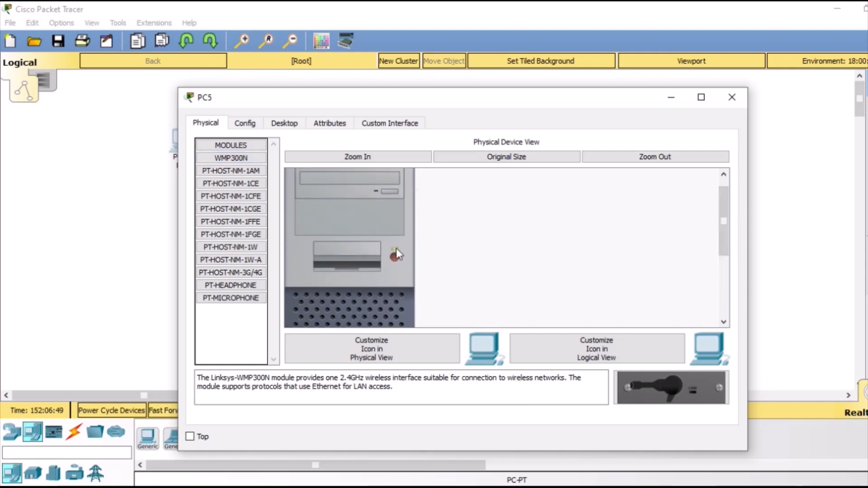
# - Connect PC5 to the MyHomeNetwork wireless network with the 64-bit WEP key, and check its link information
pyautogui.click(285, 125)
pyautogui.click(262, 305)
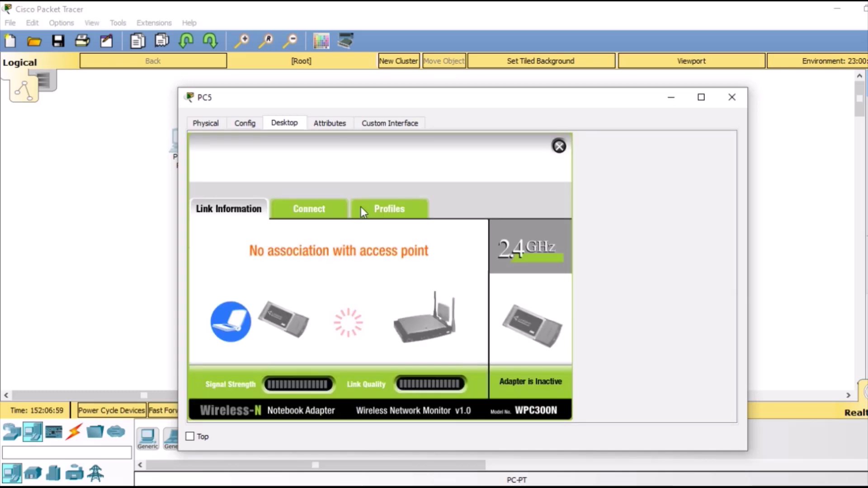
pyautogui.click(312, 209)
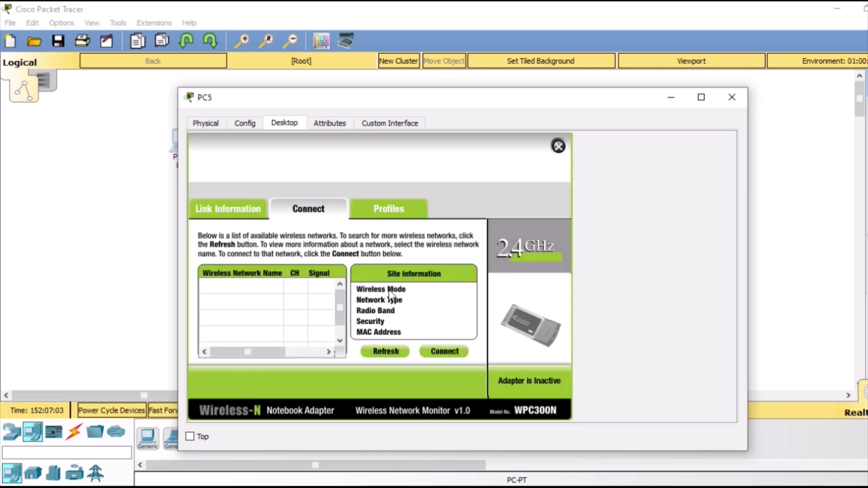
pyautogui.click(449, 355)
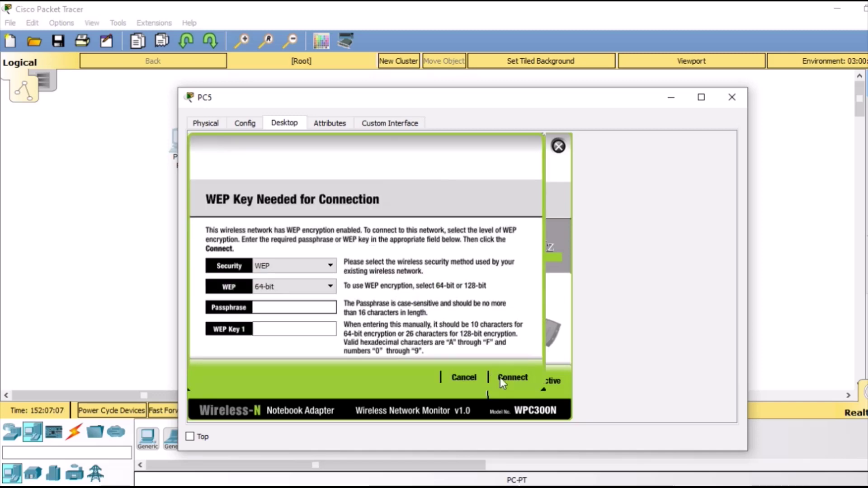
pyautogui.click(511, 378)
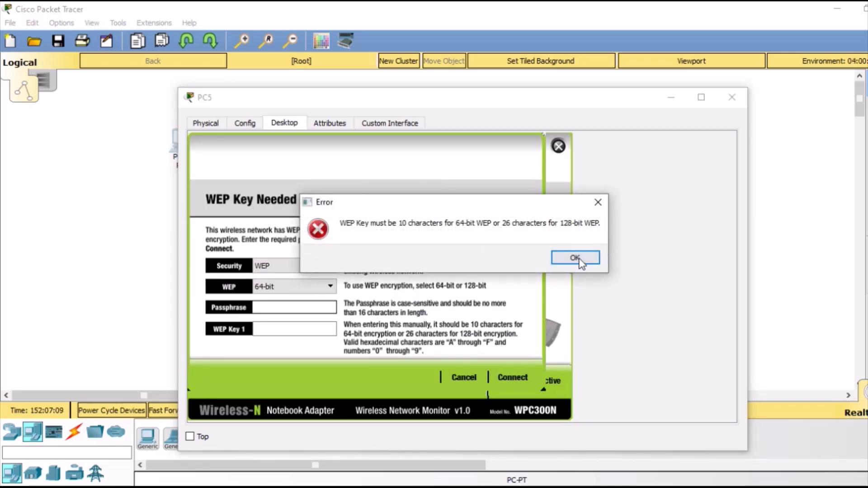
pyautogui.click(575, 259)
pyautogui.click(294, 331)
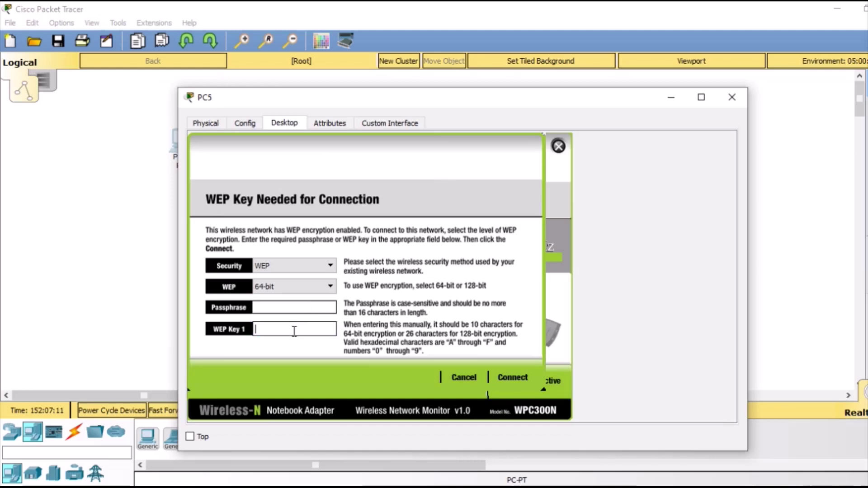
pyautogui.write('0123456789')
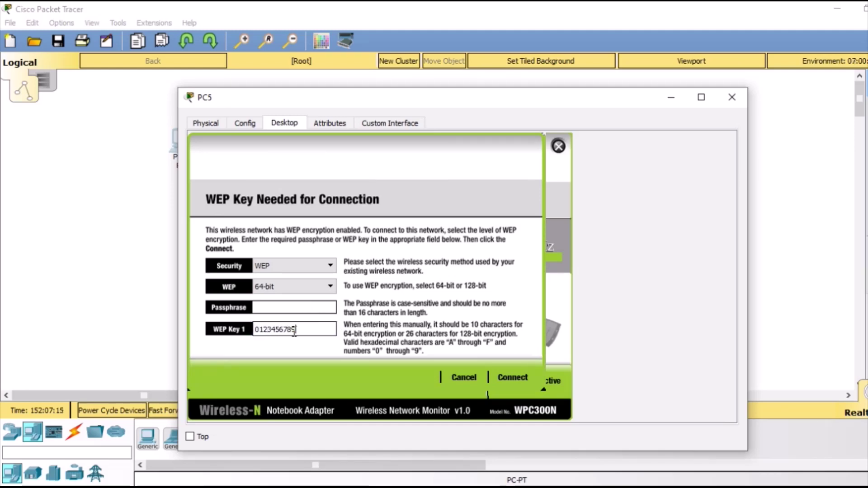
pyautogui.click(505, 378)
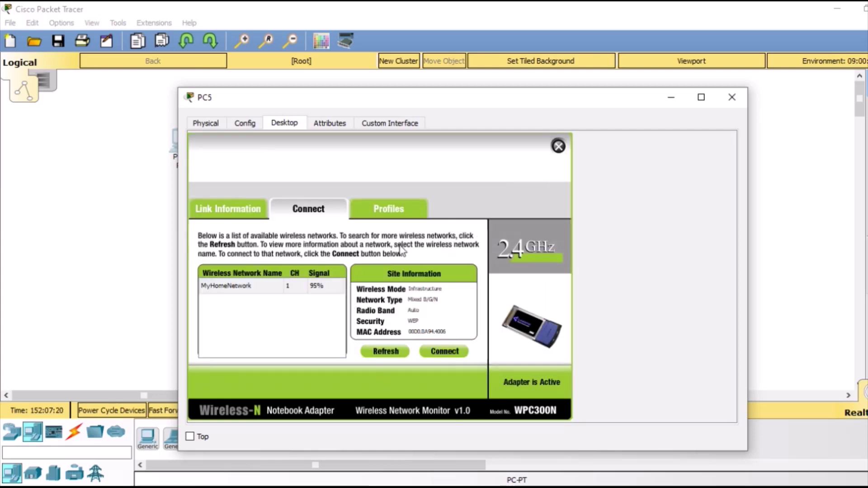
pyautogui.click(228, 212)
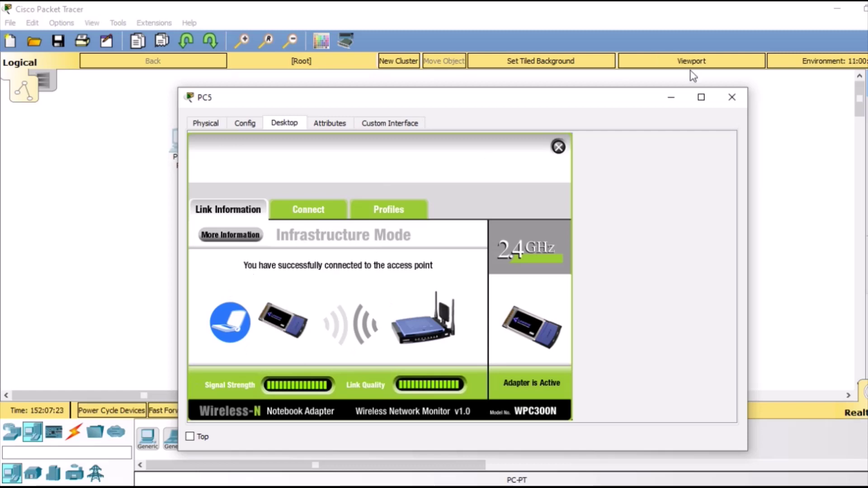
pyautogui.click(727, 99)
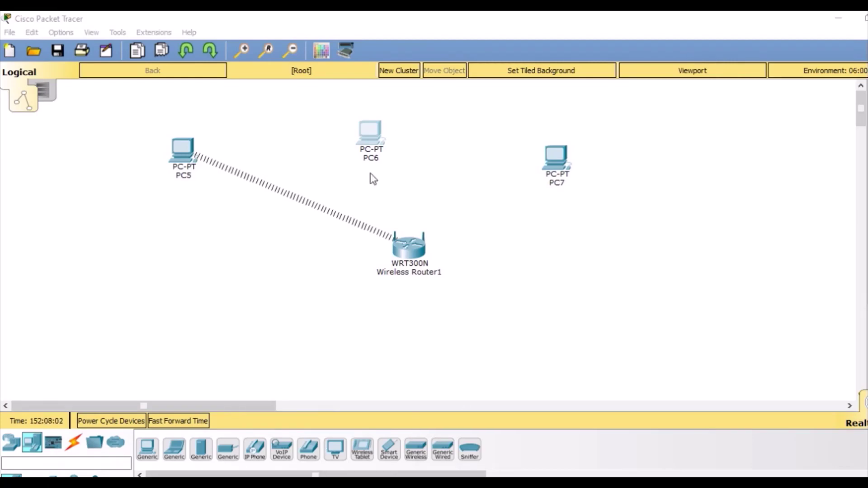
# - Try to open the PC Wireless utility on PC6
pyautogui.click(371, 142)
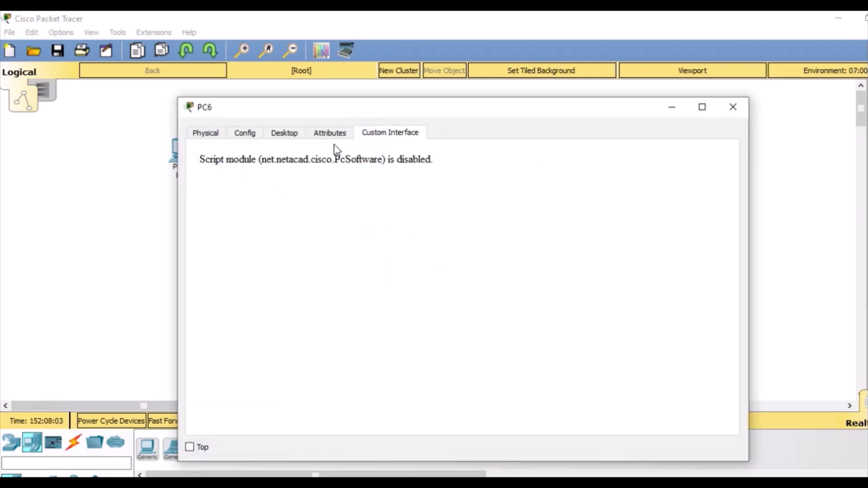
pyautogui.click(215, 135)
pyautogui.click(282, 132)
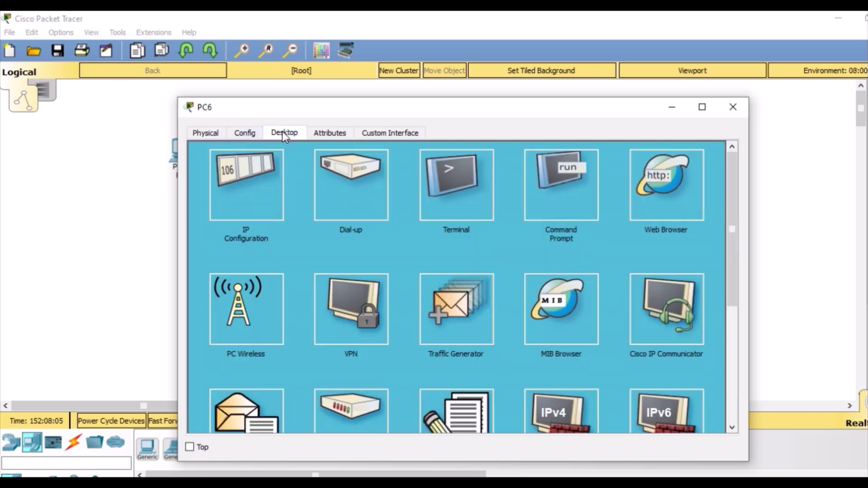
pyautogui.click(238, 306)
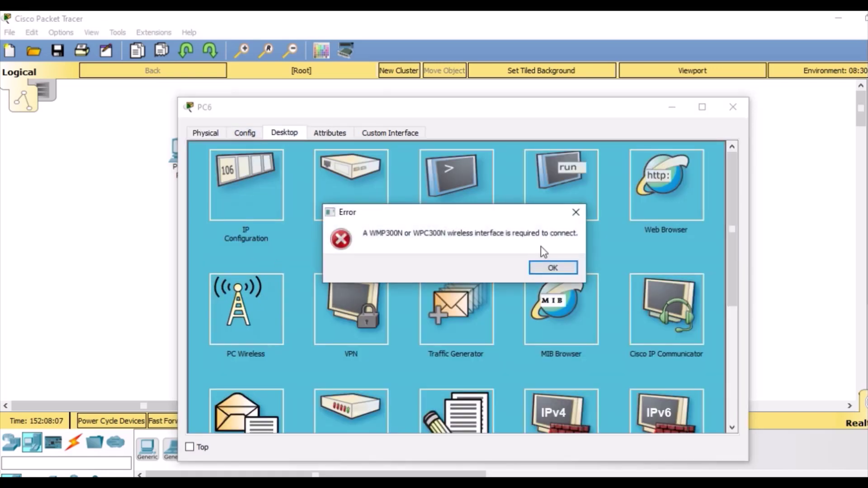
pyautogui.click(557, 268)
# - With PC6 powered off, replace its Ethernet module with the WMP300N wireless module, and power it back on
pyautogui.click(212, 135)
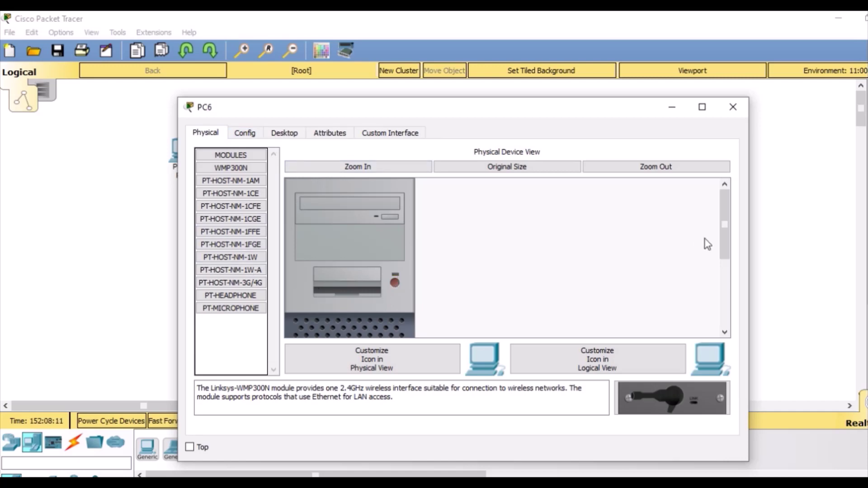
pyautogui.moveTo(725, 241); pyautogui.dragTo(725, 309)
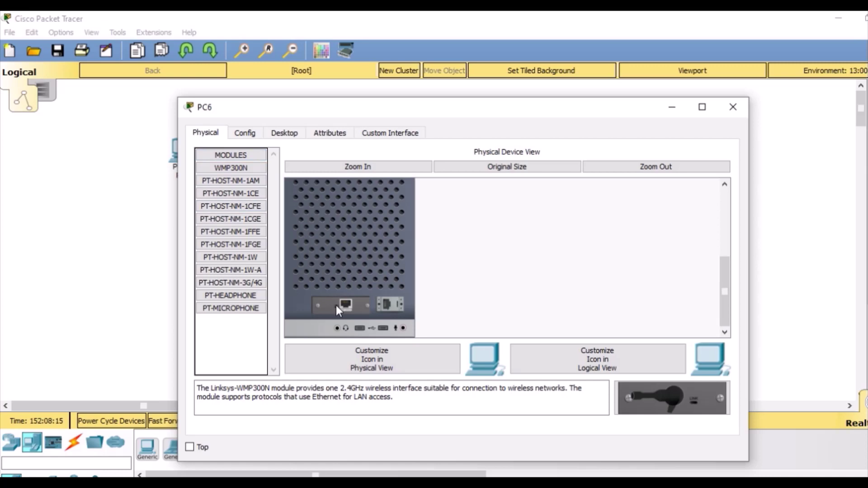
pyautogui.moveTo(336, 306); pyautogui.dragTo(251, 315)
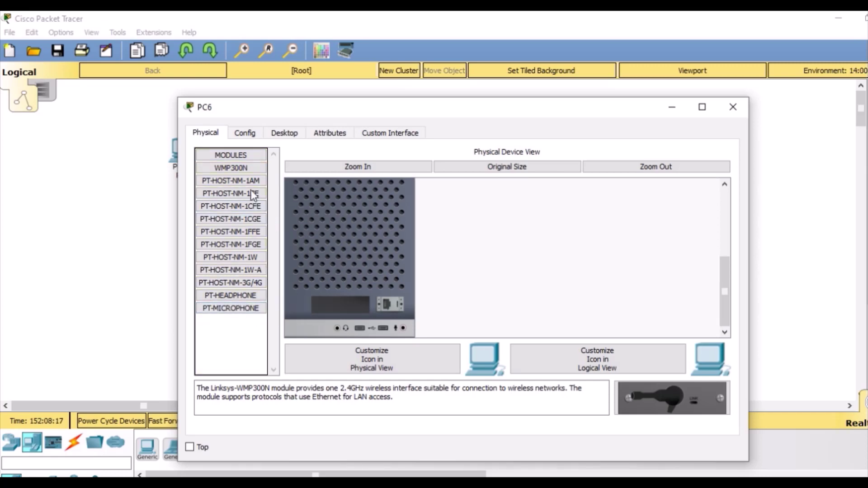
pyautogui.click(231, 168)
pyautogui.moveTo(234, 167); pyautogui.dragTo(347, 317)
pyautogui.moveTo(236, 168); pyautogui.dragTo(324, 294)
pyautogui.moveTo(232, 168); pyautogui.dragTo(319, 310)
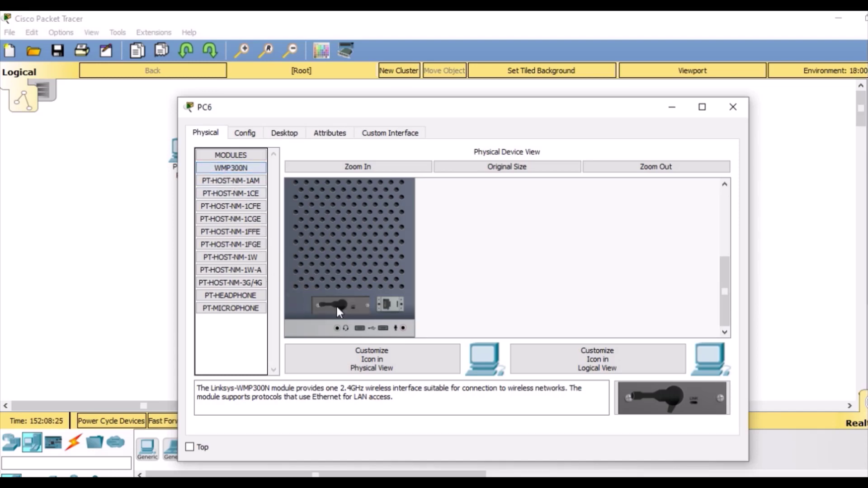
pyautogui.moveTo(726, 275); pyautogui.dragTo(726, 199)
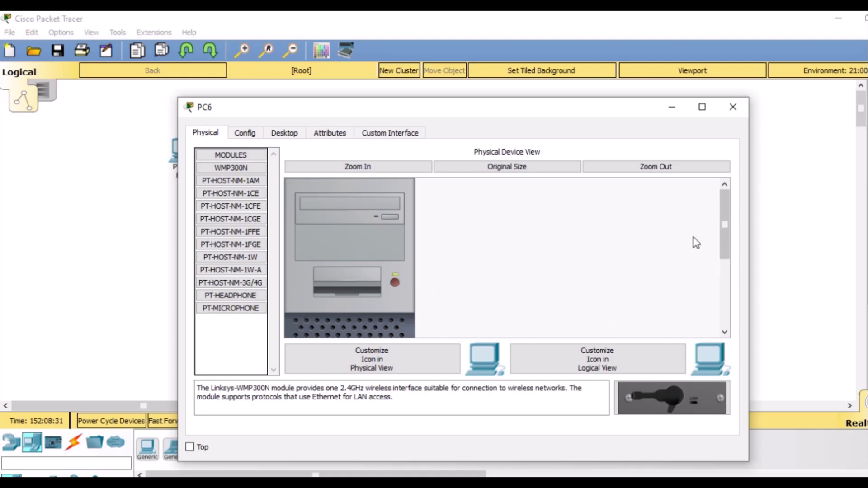
# - Connect PC6 to the MyHomeNetwork wireless network by entering the 64-bit WEP key, and check its link information
pyautogui.click(281, 134)
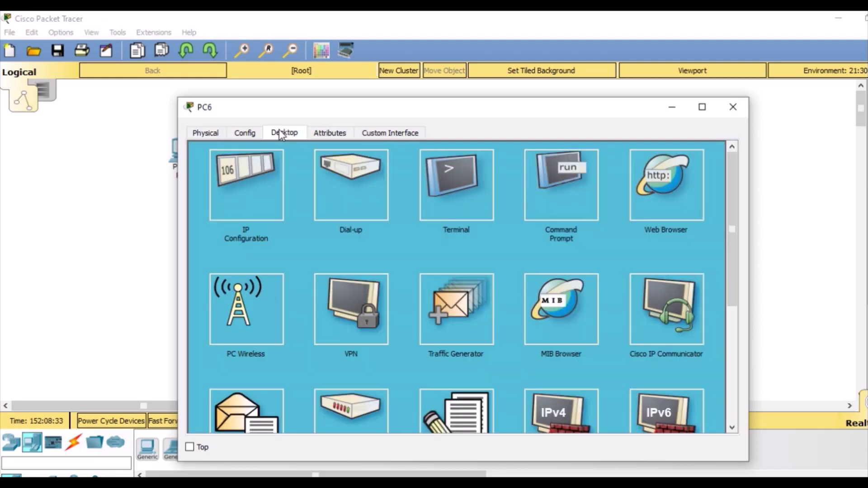
pyautogui.click(266, 313)
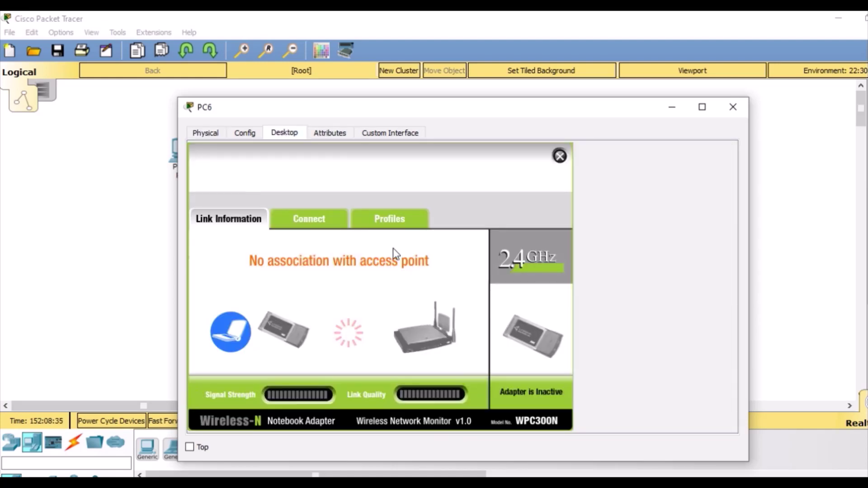
pyautogui.click(313, 219)
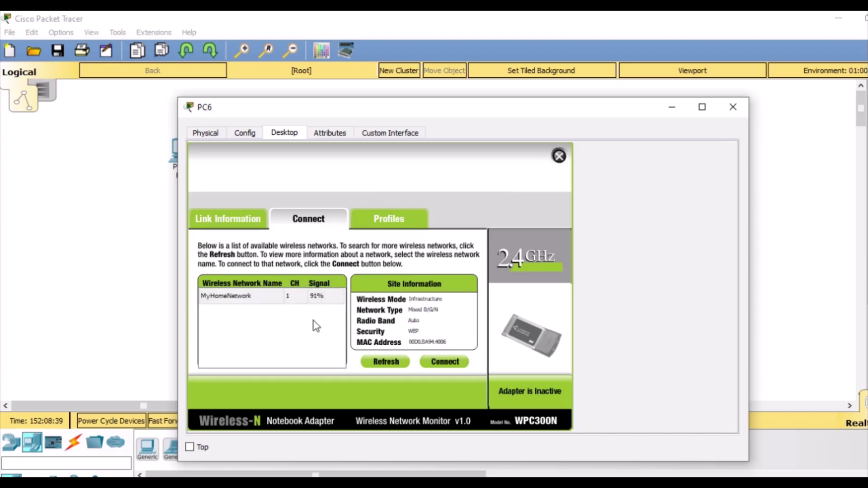
pyautogui.click(455, 361)
pyautogui.click(295, 340)
pyautogui.write('0')
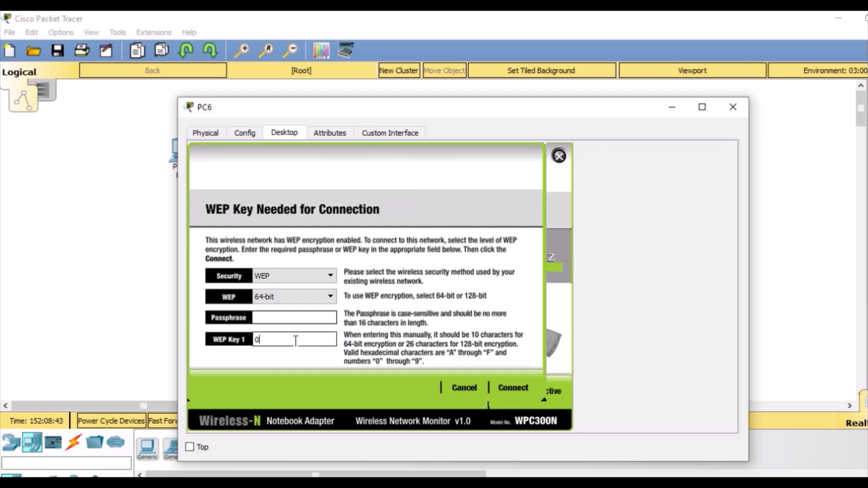
pyautogui.write('123456789')
pyautogui.click(514, 387)
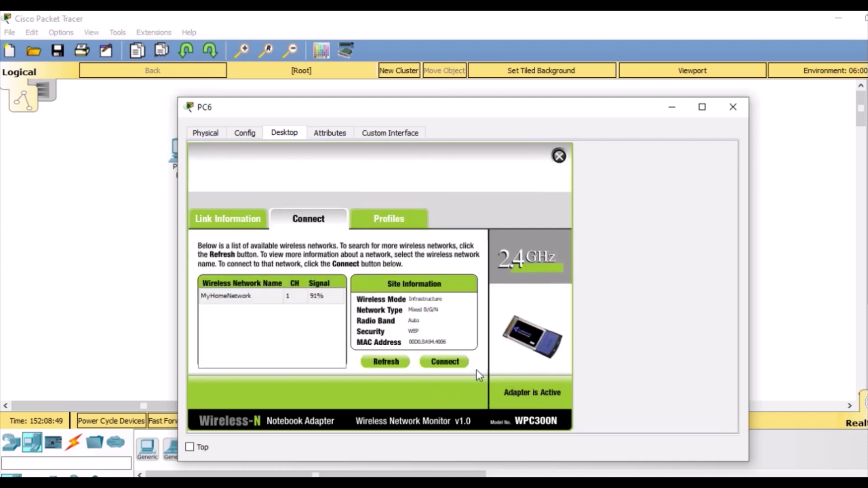
pyautogui.click(231, 222)
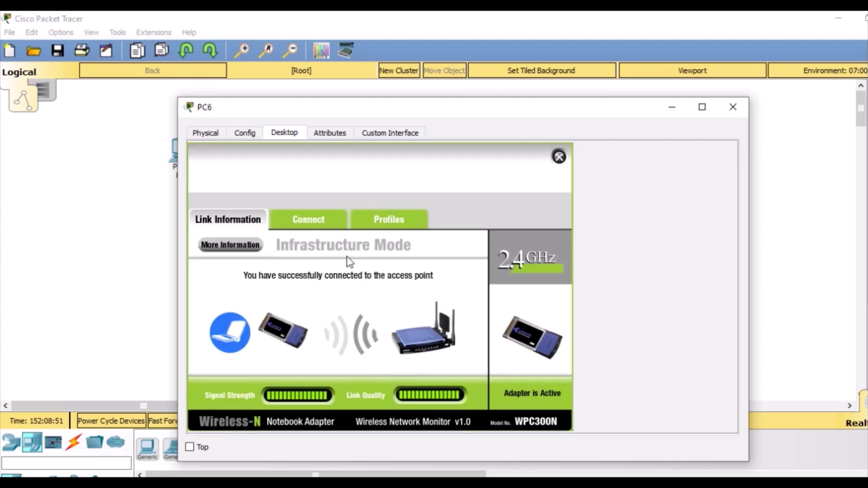
pyautogui.click(732, 107)
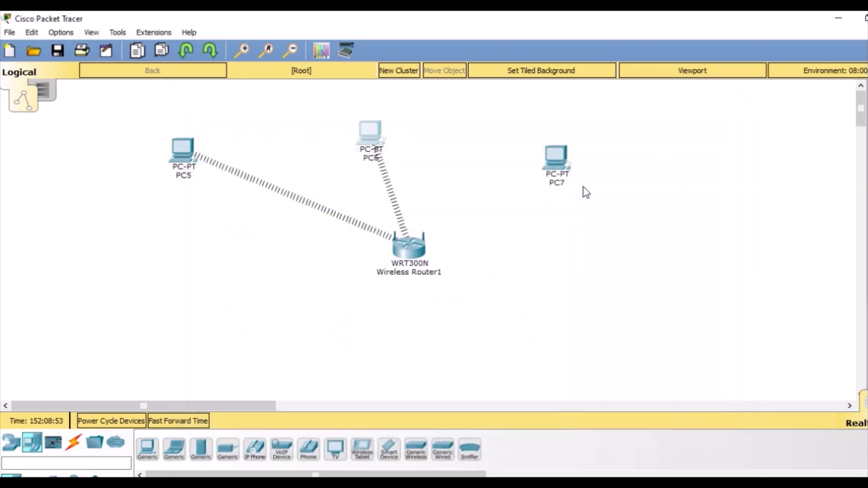
# - Close PC7's IP configuration, swap its Ethernet module for the WMP300N wireless module while powered off, and power it back on
pyautogui.click(560, 162)
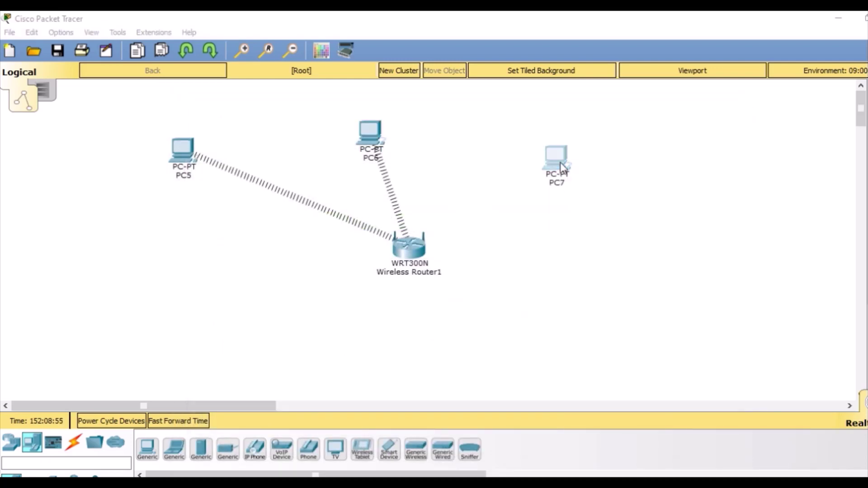
pyautogui.click(240, 183)
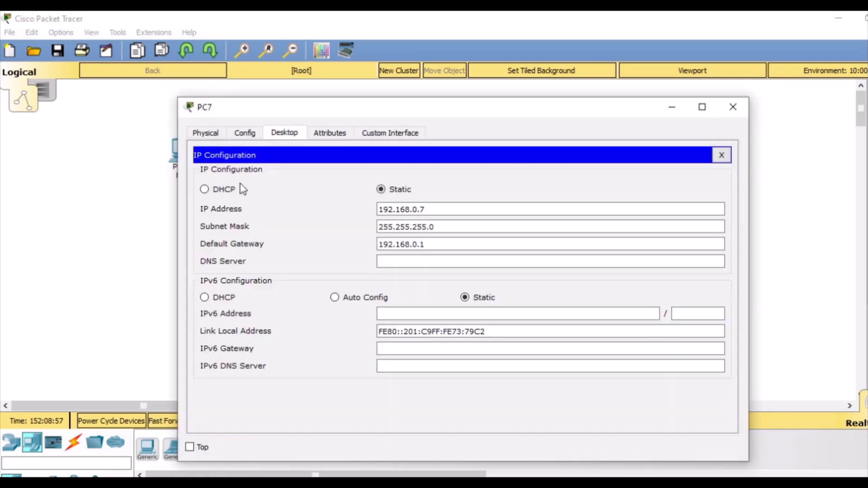
pyautogui.click(722, 156)
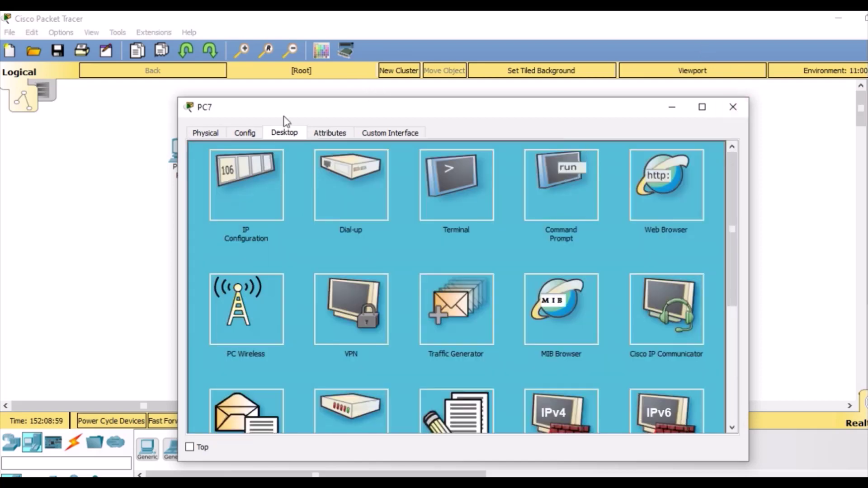
pyautogui.click(209, 134)
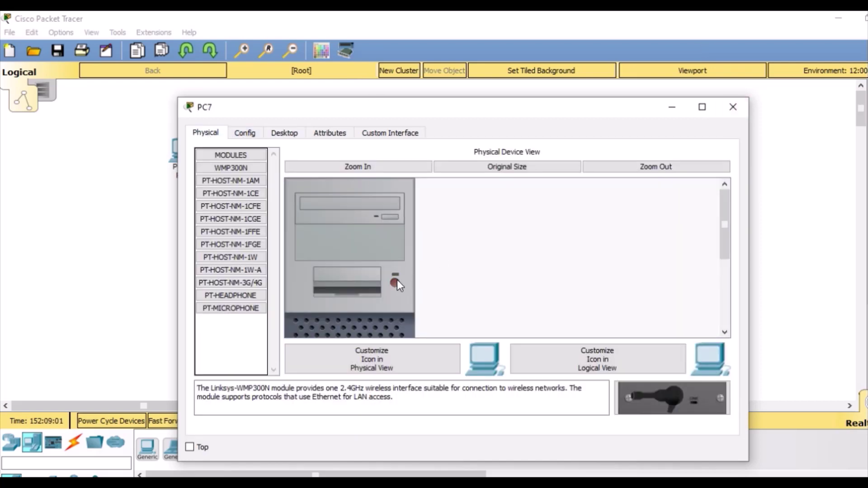
pyautogui.moveTo(725, 245); pyautogui.dragTo(729, 368)
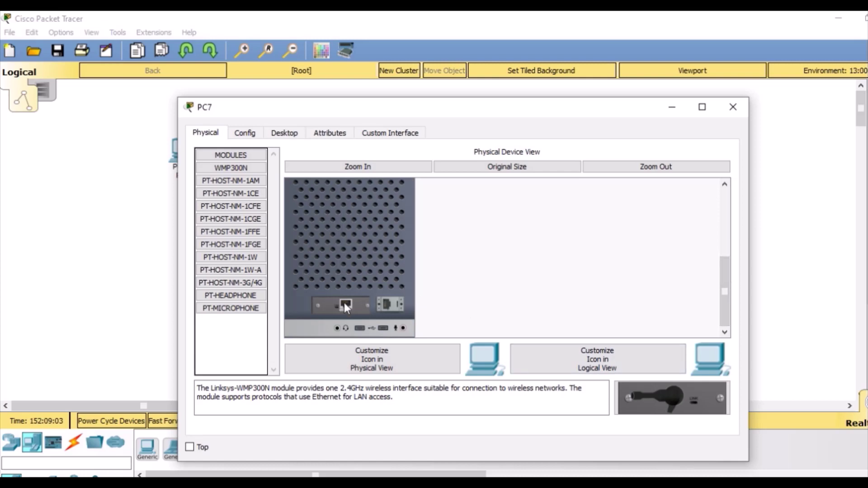
pyautogui.moveTo(345, 307); pyautogui.dragTo(235, 339)
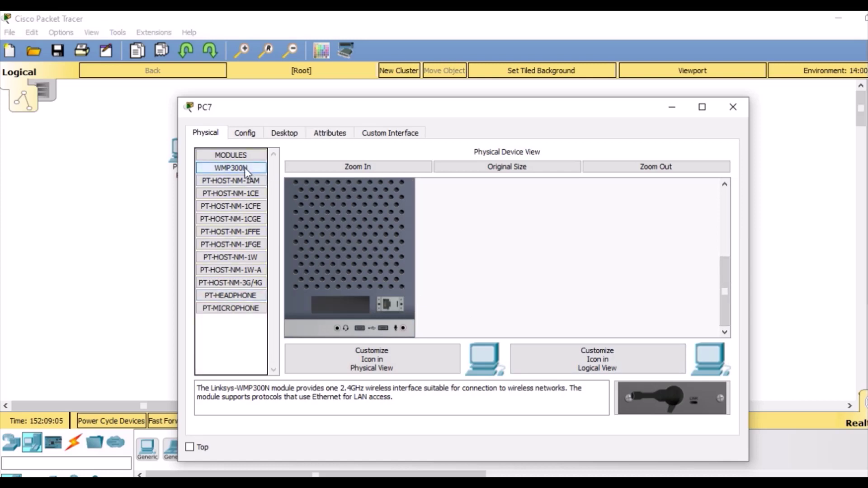
pyautogui.moveTo(230, 168); pyautogui.dragTo(322, 305)
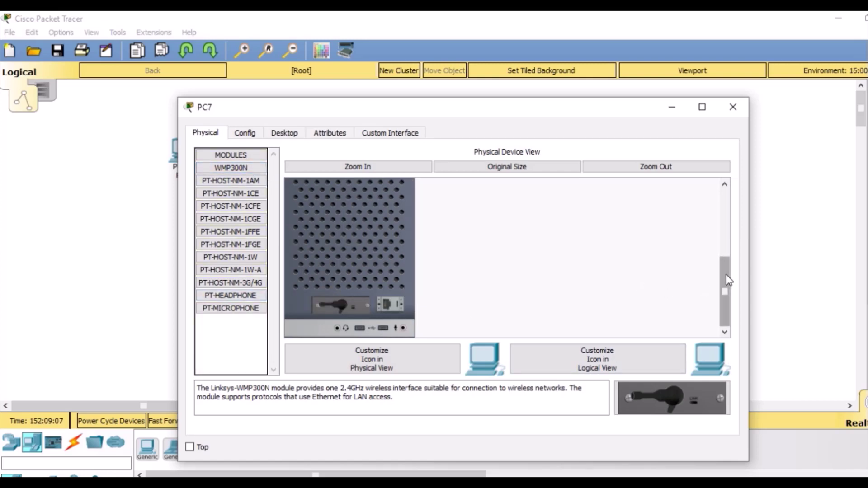
pyautogui.moveTo(726, 275); pyautogui.dragTo(726, 211)
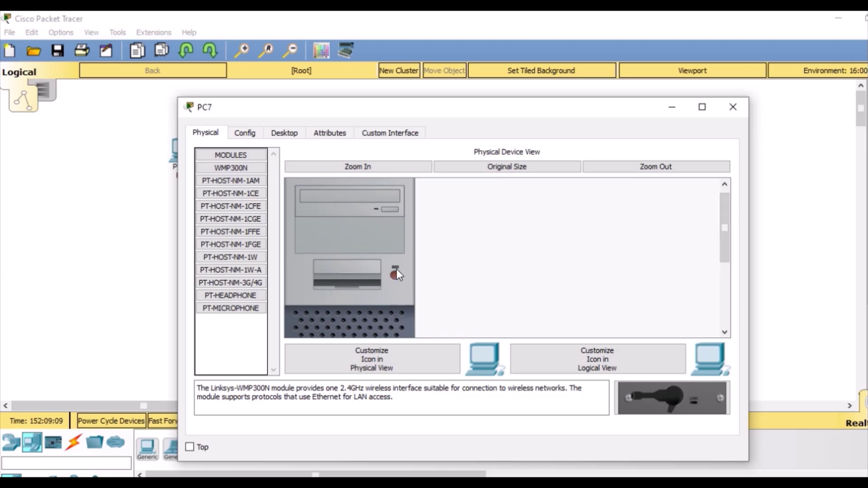
# - Connect PC7 to the MyHomeNetwork wireless network by entering the 64-bit WEP key, check its link information, and close its window
pyautogui.click(285, 133)
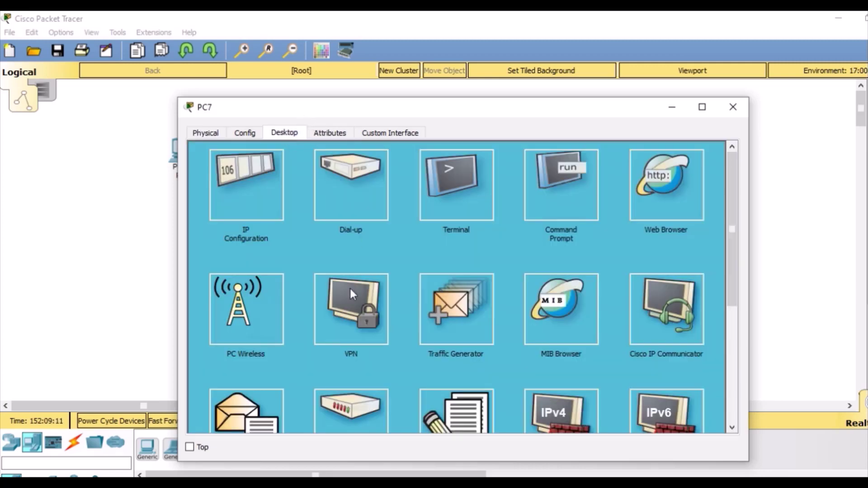
pyautogui.click(238, 321)
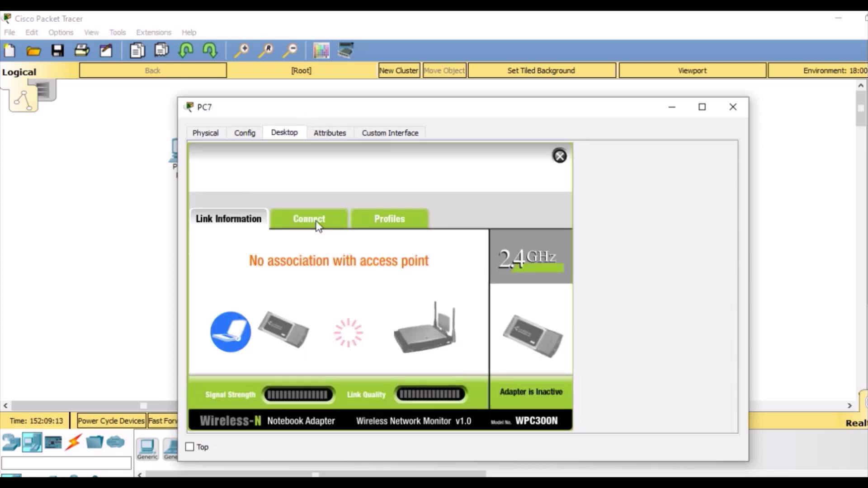
pyautogui.click(304, 224)
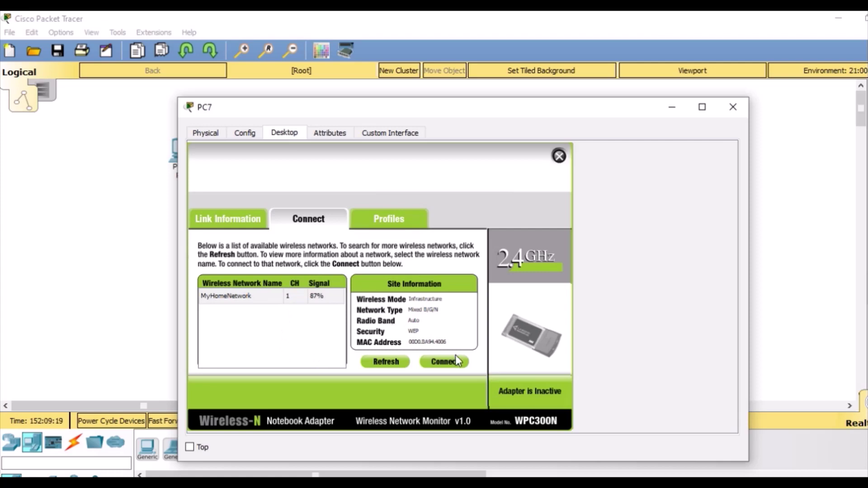
pyautogui.click(437, 368)
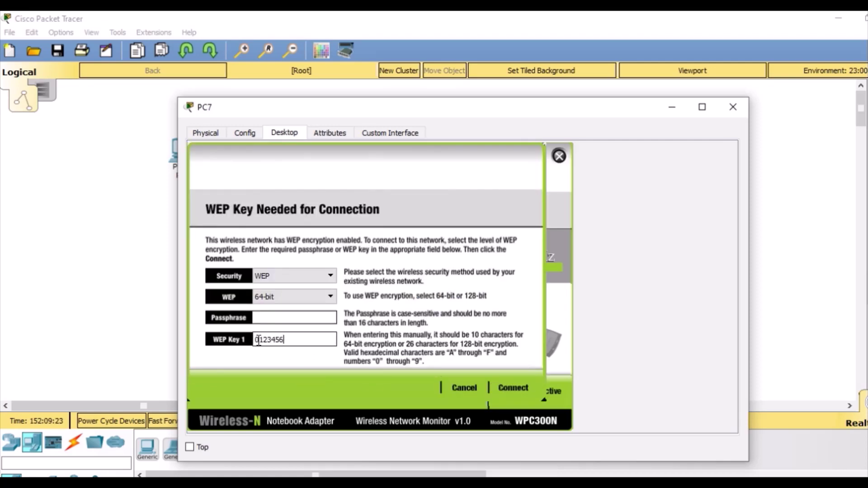
pyautogui.click(258, 341)
pyautogui.write('0123456789')
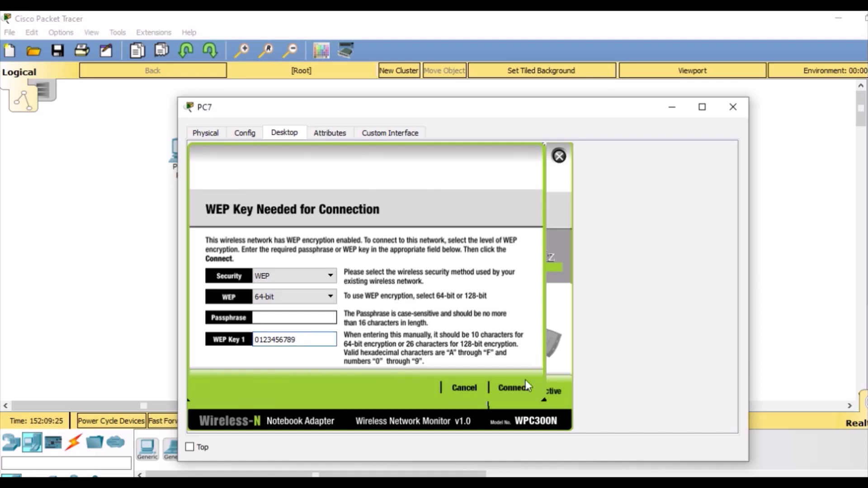
pyautogui.click(503, 389)
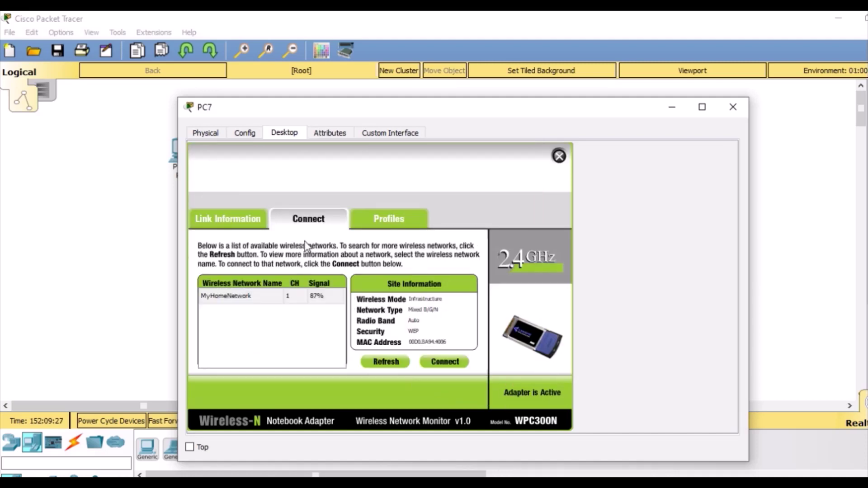
pyautogui.click(220, 219)
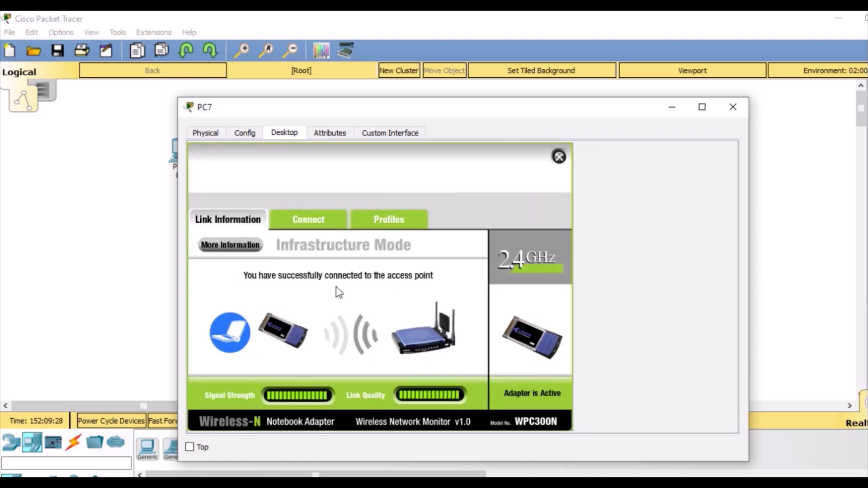
pyautogui.click(732, 107)
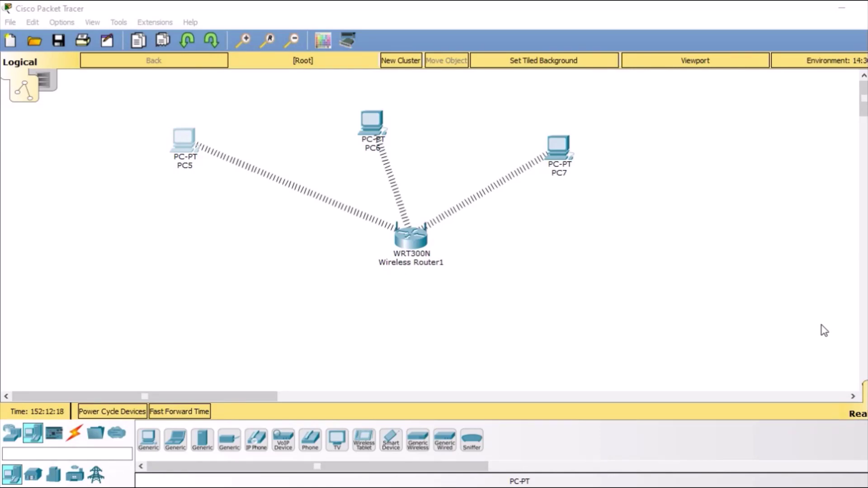
# - Ping 192.168.0.6 from PC5's Command Prompt to test the connection between the wireless PCs
pyautogui.click(183, 148)
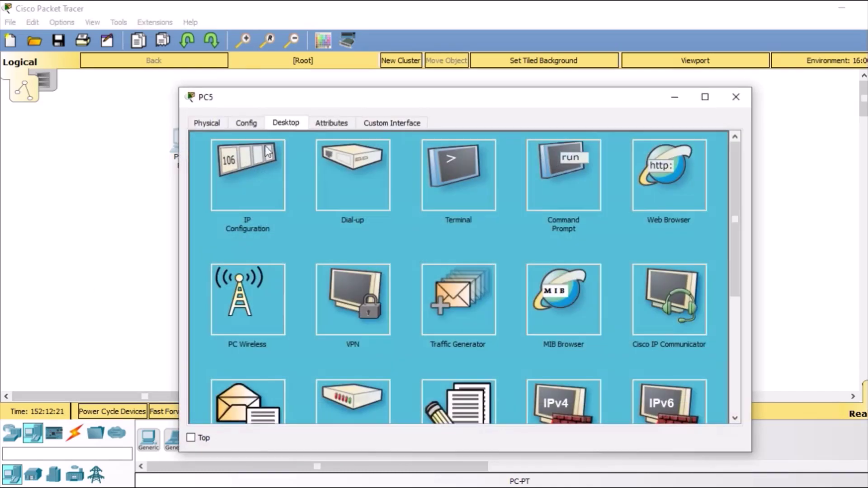
pyautogui.click(546, 177)
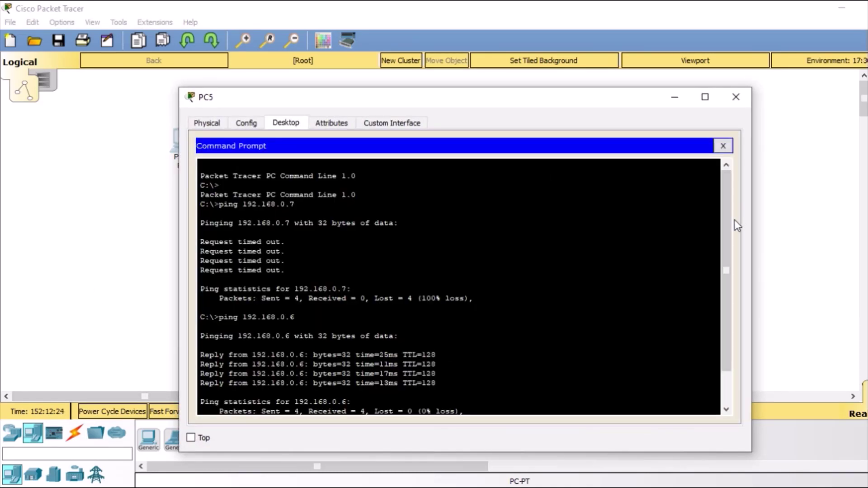
pyautogui.moveTo(722, 220); pyautogui.dragTo(720, 329)
pyautogui.write('ping 192.168.0.6')
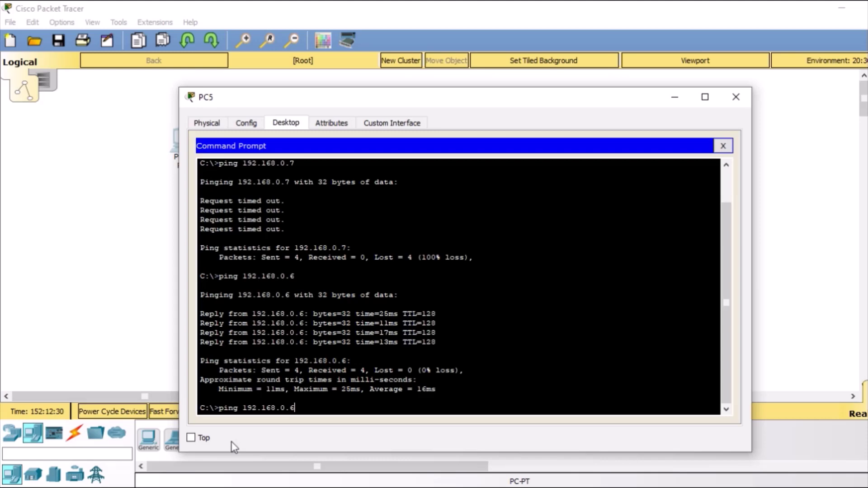
pyautogui.press('Return')
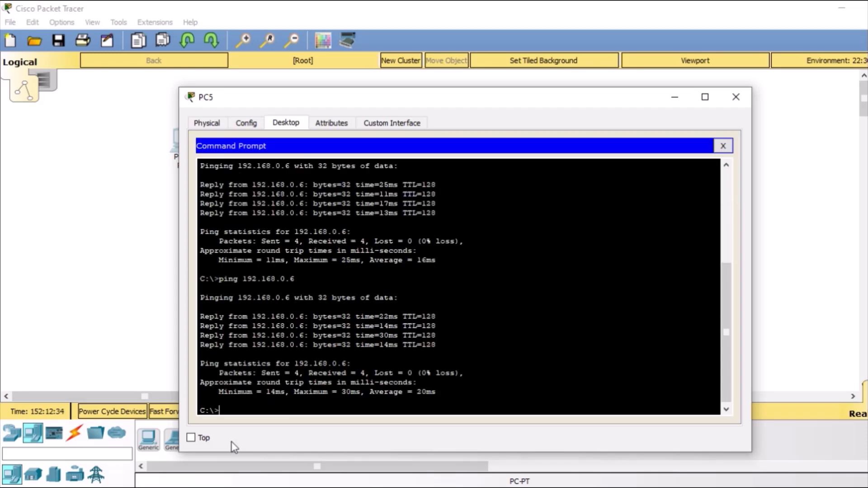
# - Ping the router at 192.168.0.1 from PC5, and close the PC5 window
pyautogui.press('Up')
pyautogui.press('BackSpace')
pyautogui.write('192.168.0.1')
pyautogui.press('Return')
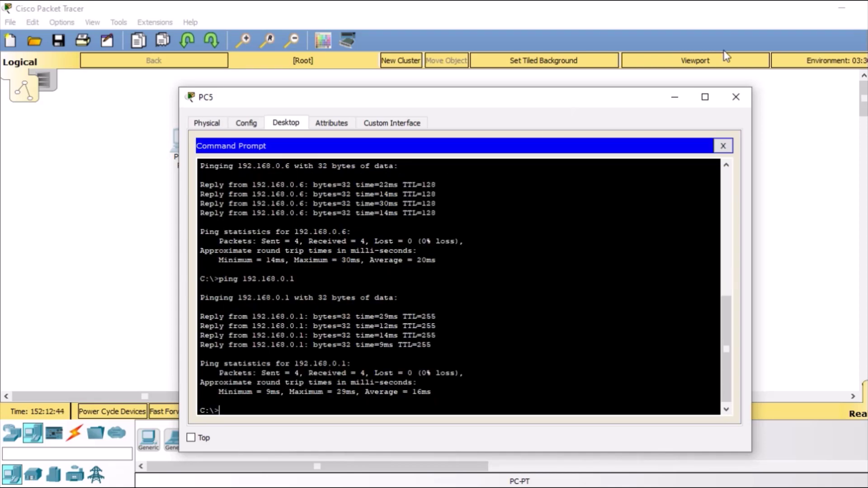
pyautogui.click(736, 96)
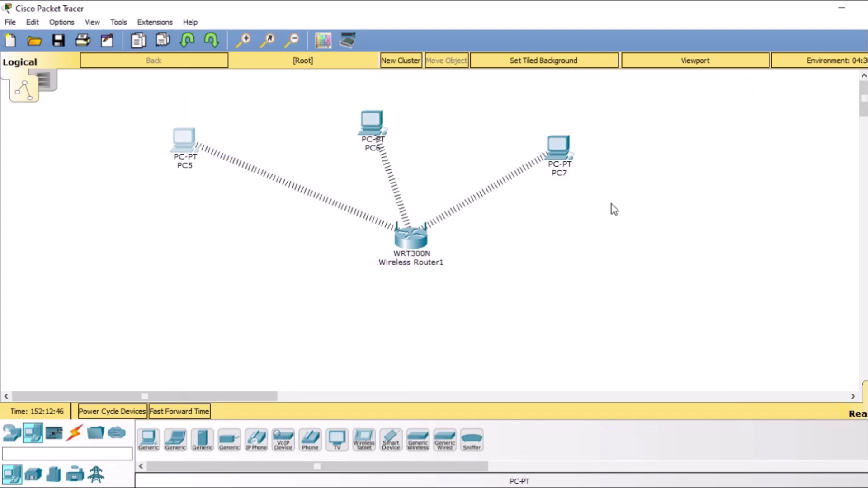